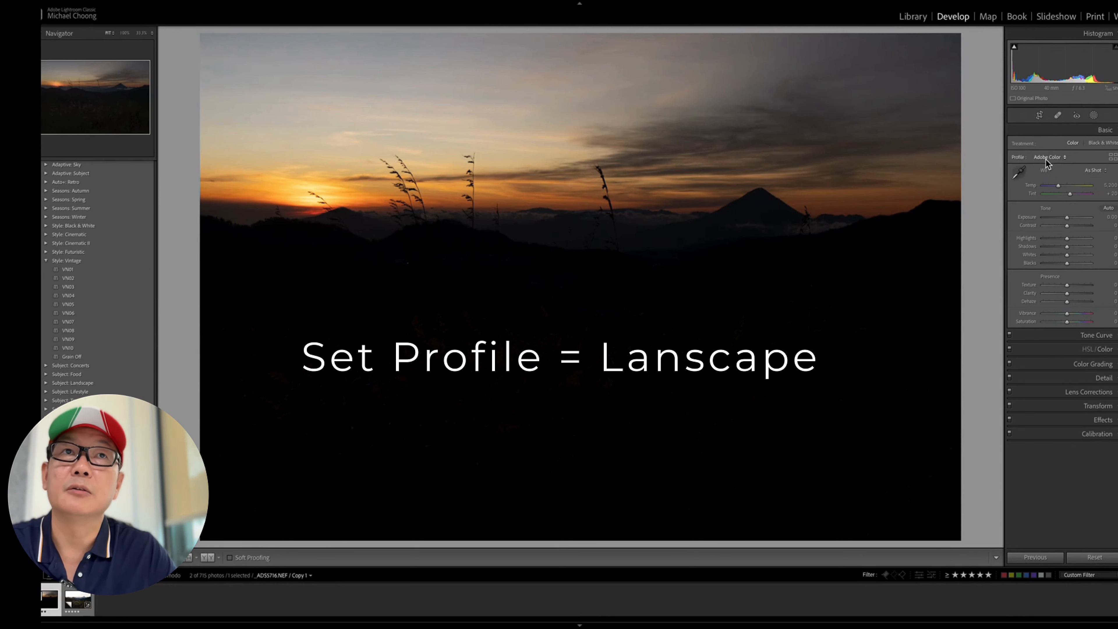
Apply the Adobe Landscape profile to the photo, then try a strong global exposure increase and reset it to default
left_click(1047, 158)
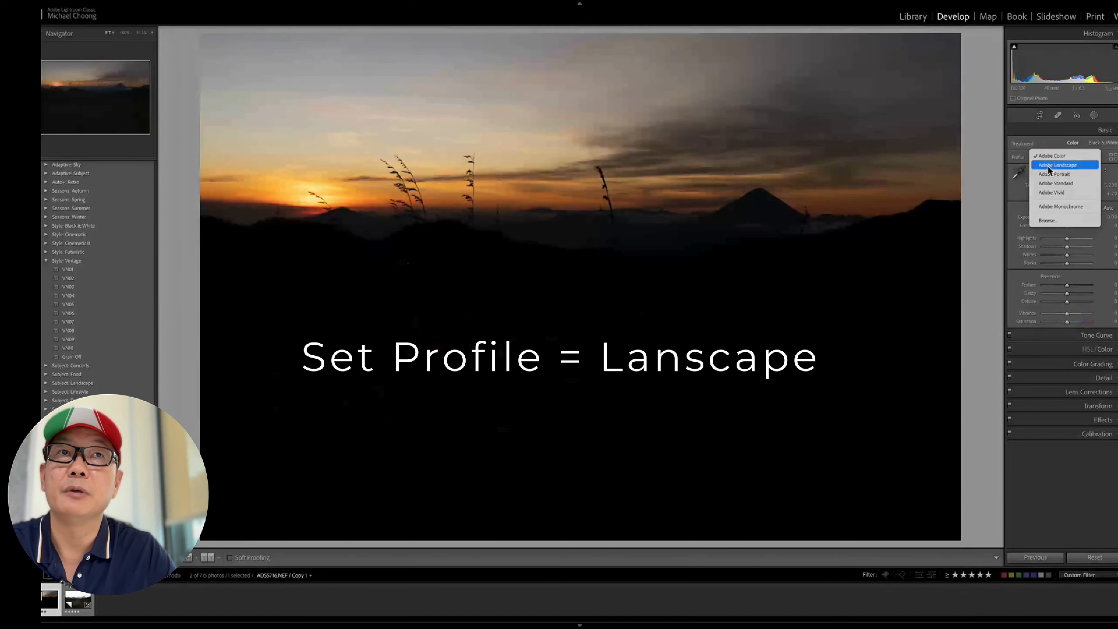
left_click(1049, 165)
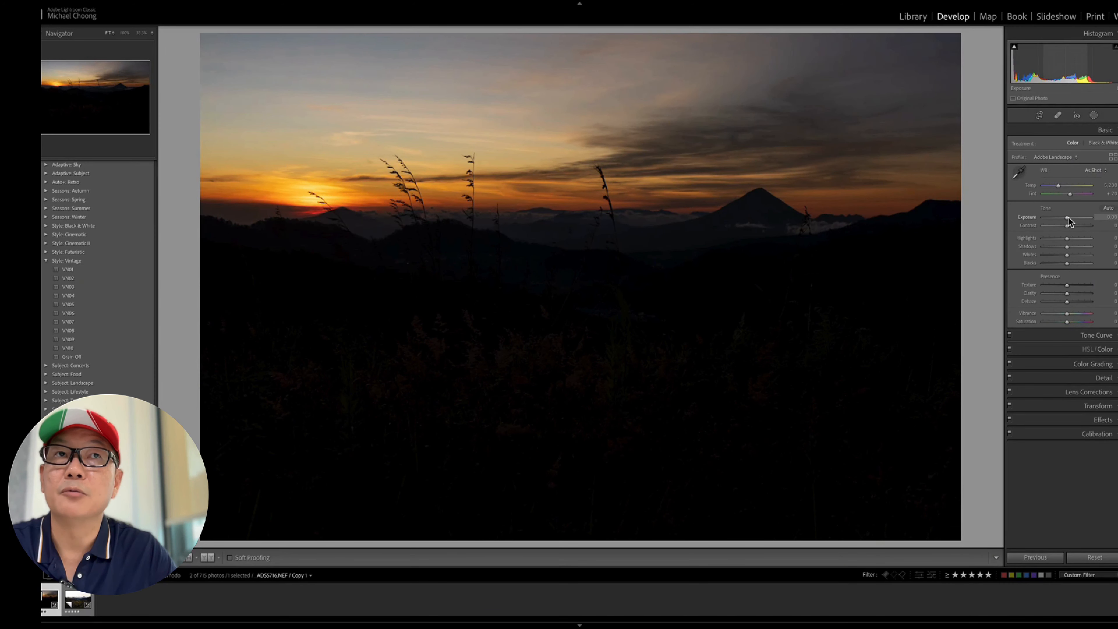
left_click_drag(1069, 217, 1083, 218)
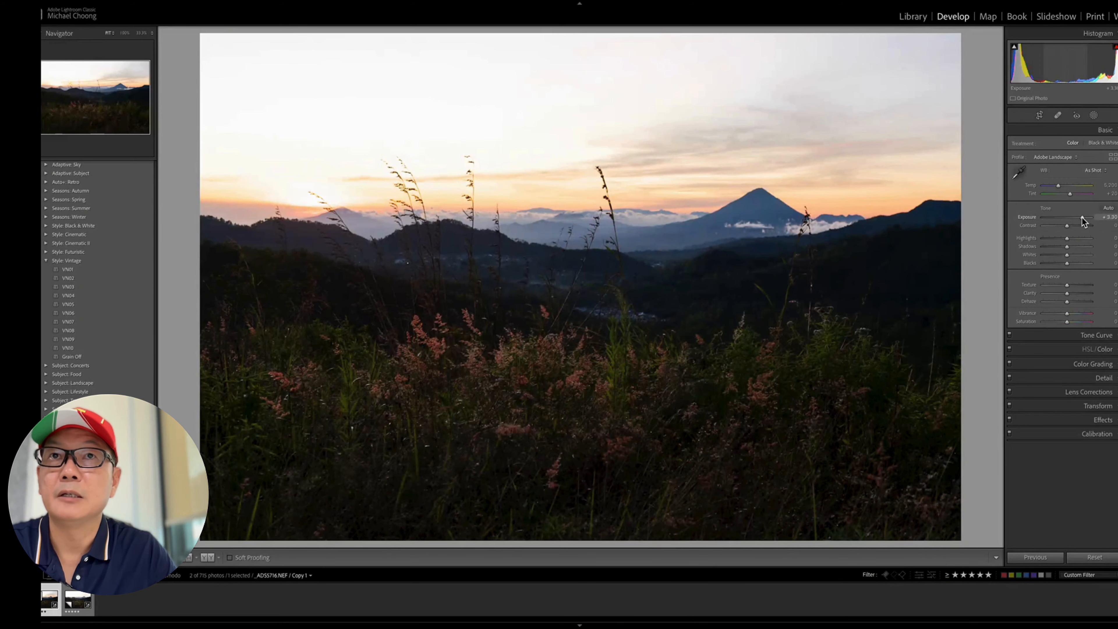
double_click(1082, 217)
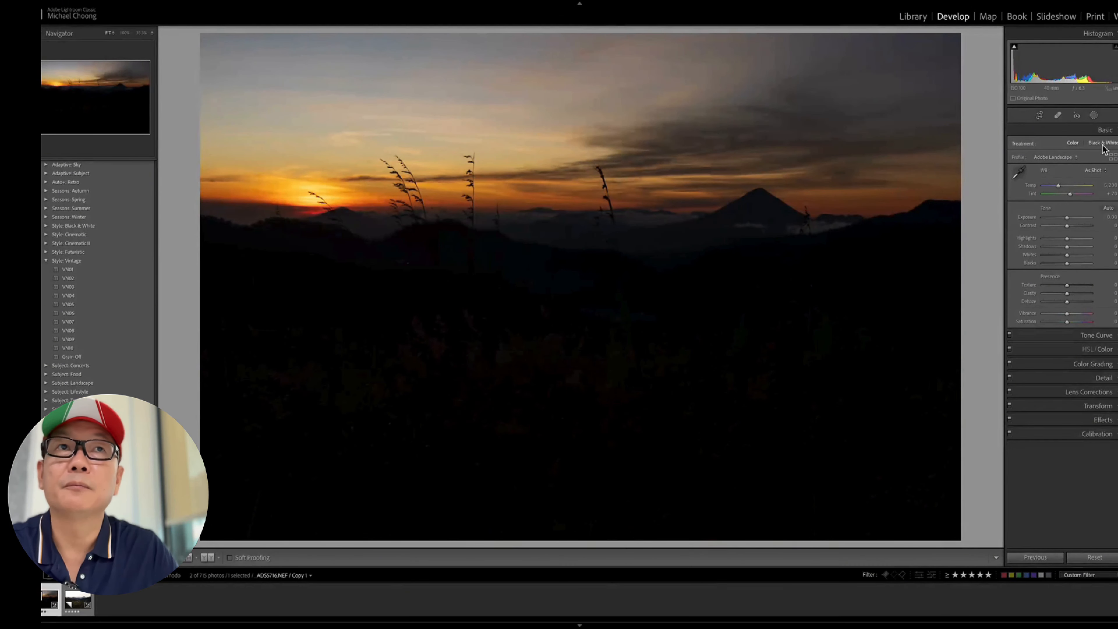
Add a linear gradient mask covering the foreground up to the horizon and raise its exposure strongly to bring out the grass
left_click(1094, 116)
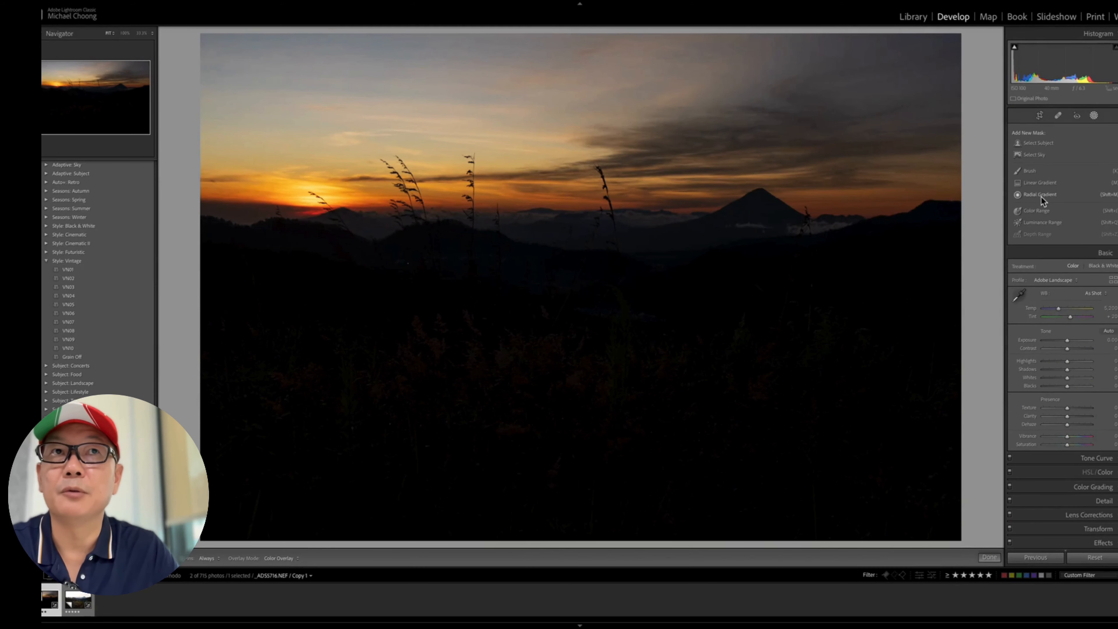
left_click(1039, 182)
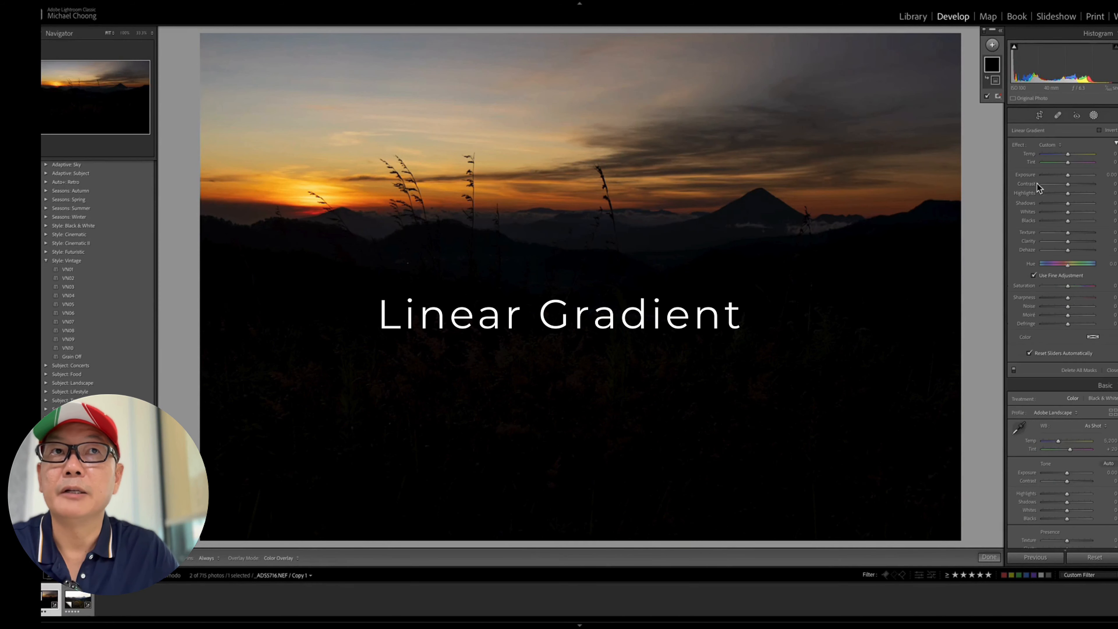
left_click_drag(569, 298, 568, 65)
left_click_drag(569, 181, 560, 239)
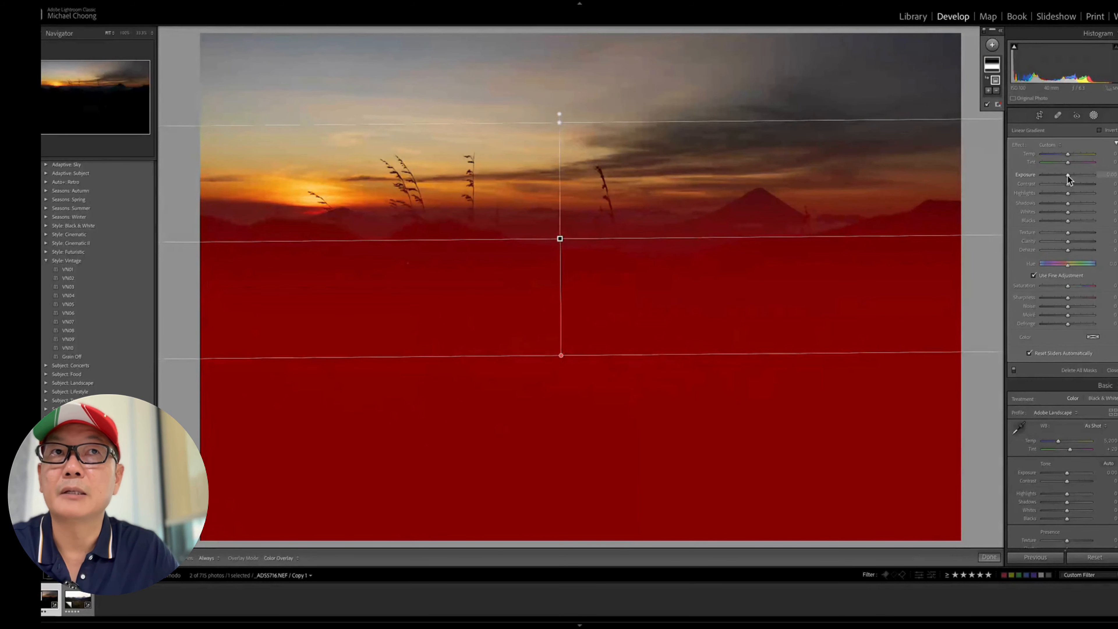
left_click_drag(1067, 175, 1090, 178)
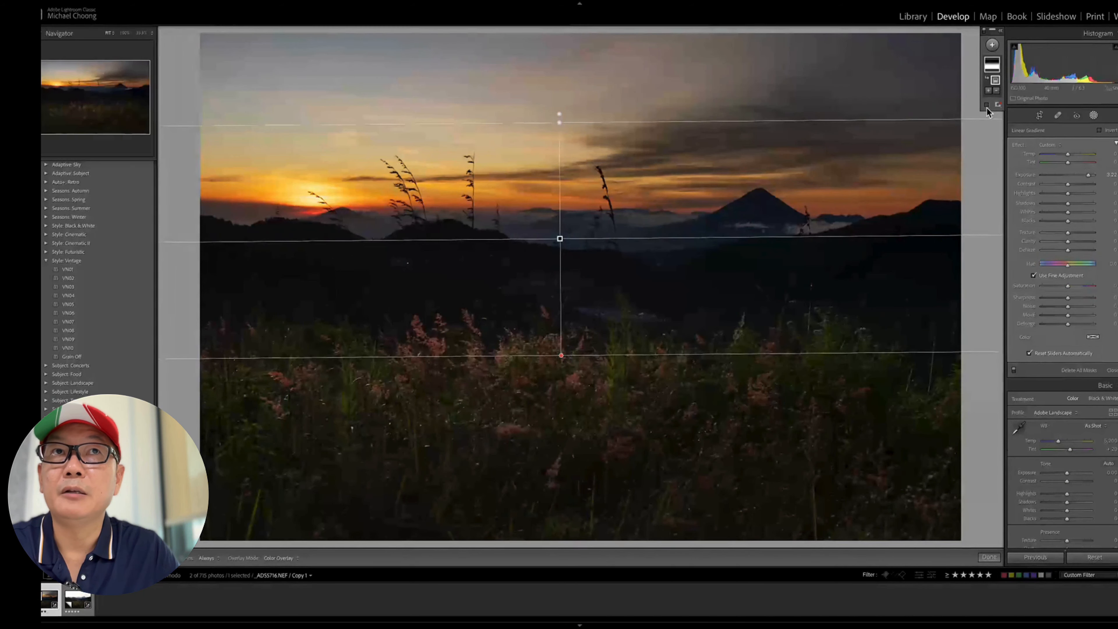
Switch the mask overlay and the mask effects off and on to compare the foreground before and after
left_click(986, 106)
left_click(986, 105)
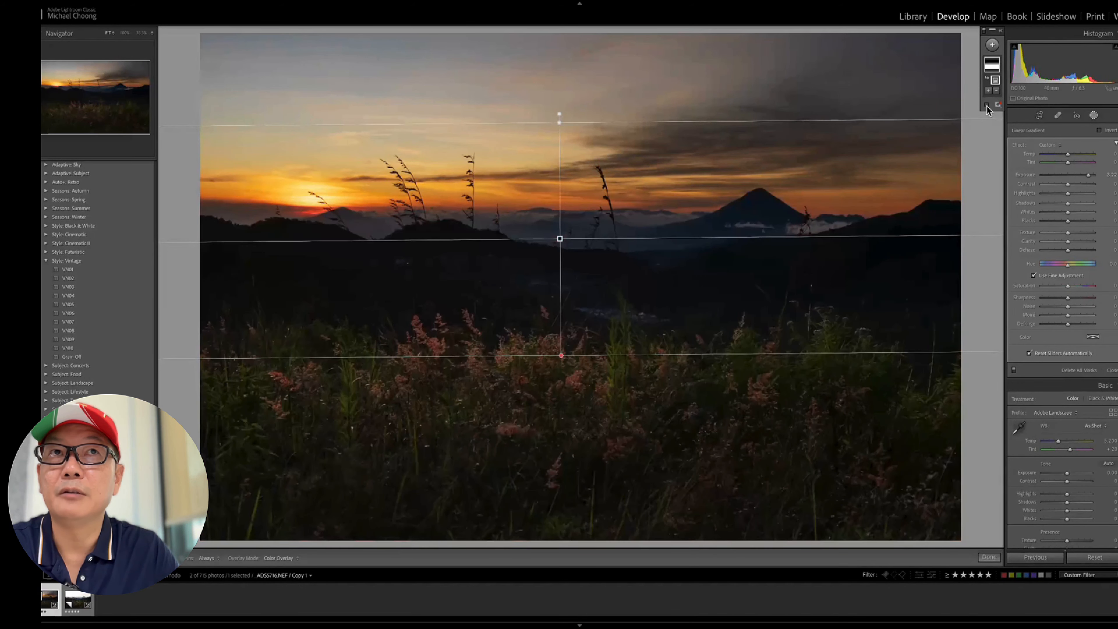
left_click(983, 31)
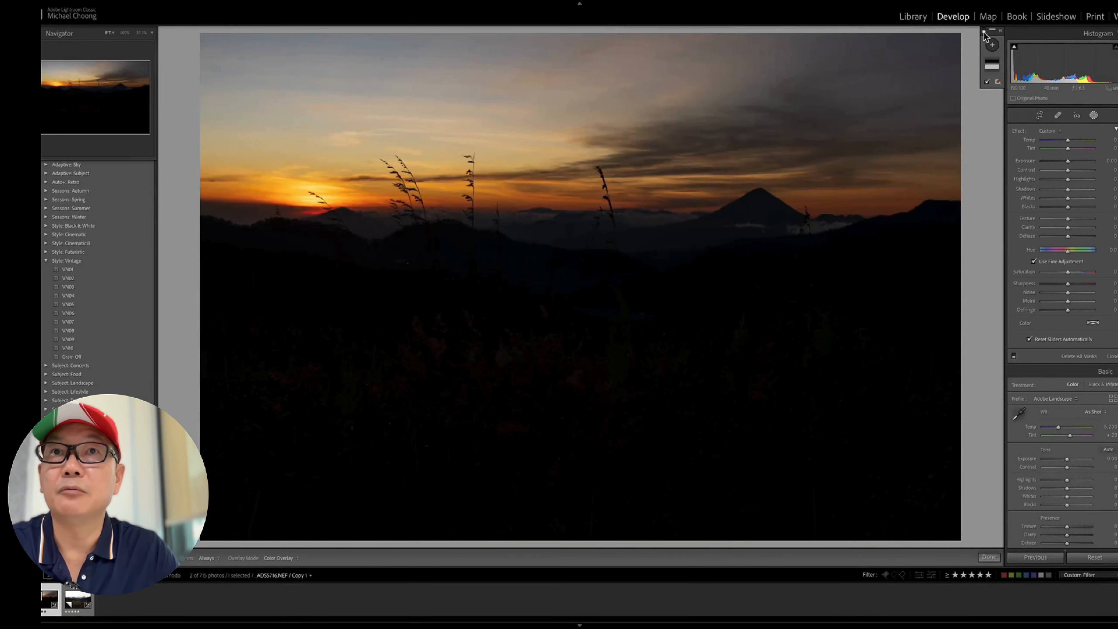
left_click(983, 30)
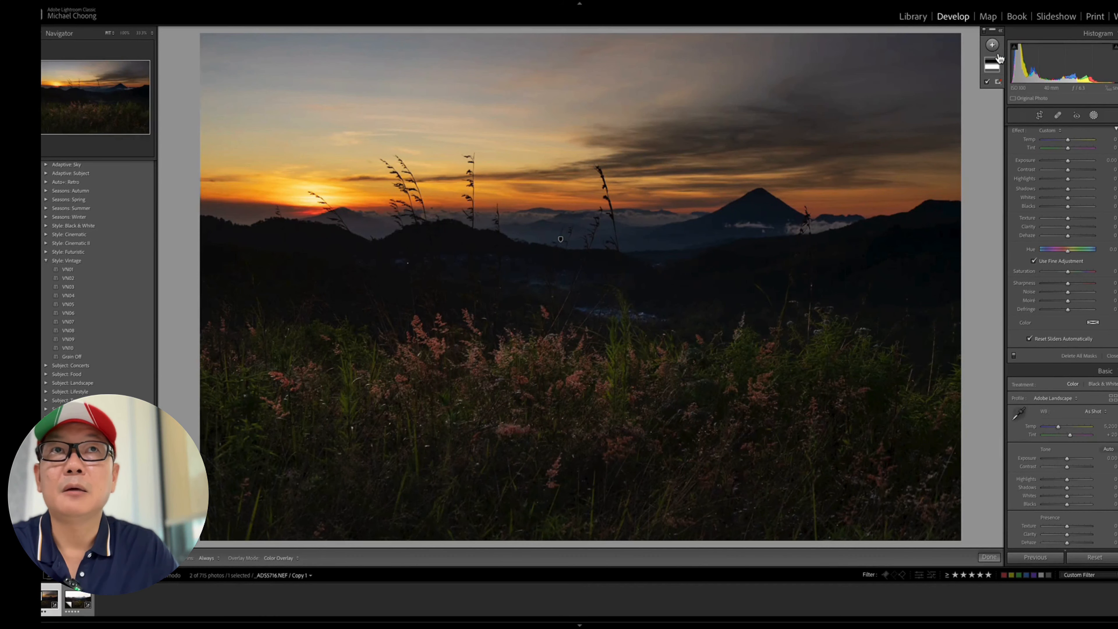
Add a wide radial gradient mask over the misty valley, raise its exposure to 2.88 and centre it on the village
left_click(993, 46)
left_click(1009, 114)
mouse_move(365, 219)
left_mouse_down()
mouse_move(843, 307)
mouse_move(654, 251)
mouse_move(689, 246)
mouse_move(600, 243)
mouse_move(610, 247)
left_mouse_up()
left_click_drag(610, 338, 613, 338)
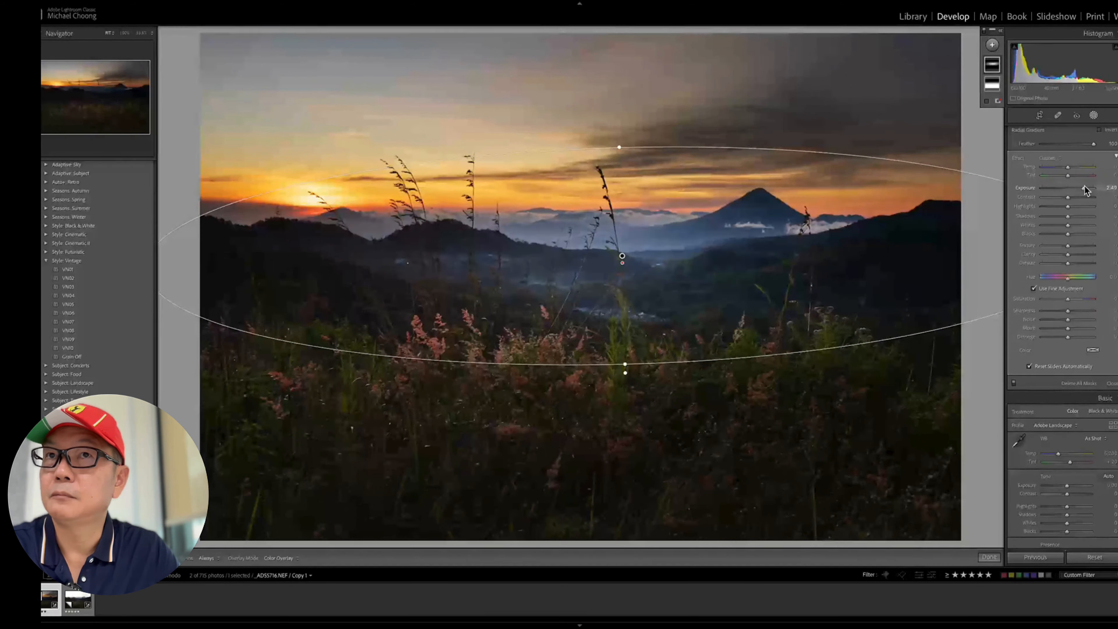
left_click_drag(1085, 187, 1087, 187)
left_click_drag(622, 256, 589, 269)
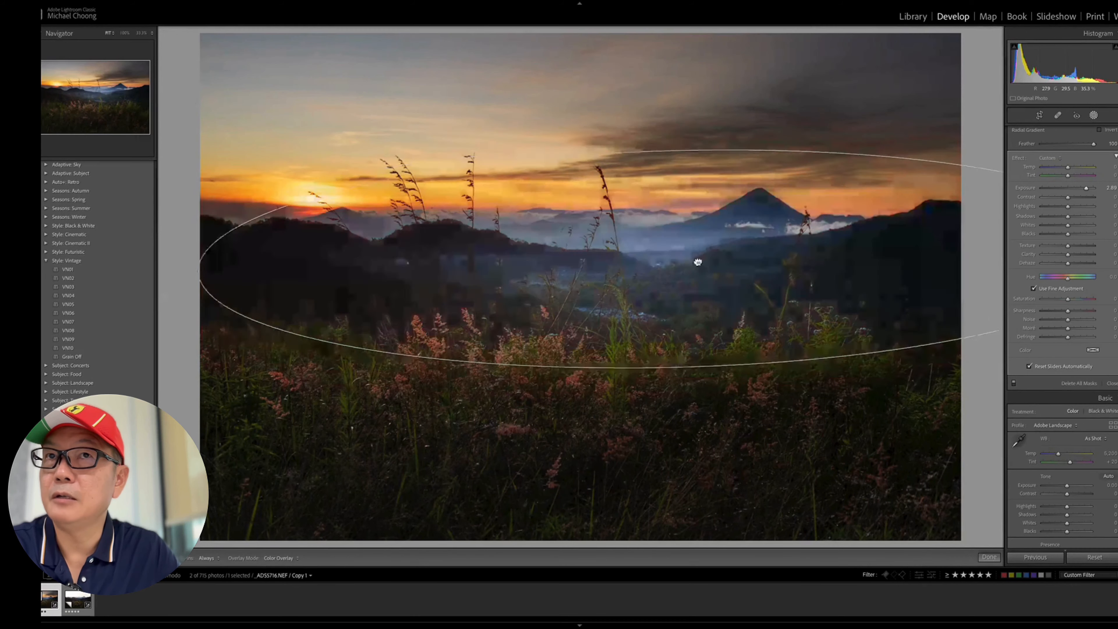
Create a Select Sky mask, try a slight exposure change on it and display its red overlay
left_click(992, 45)
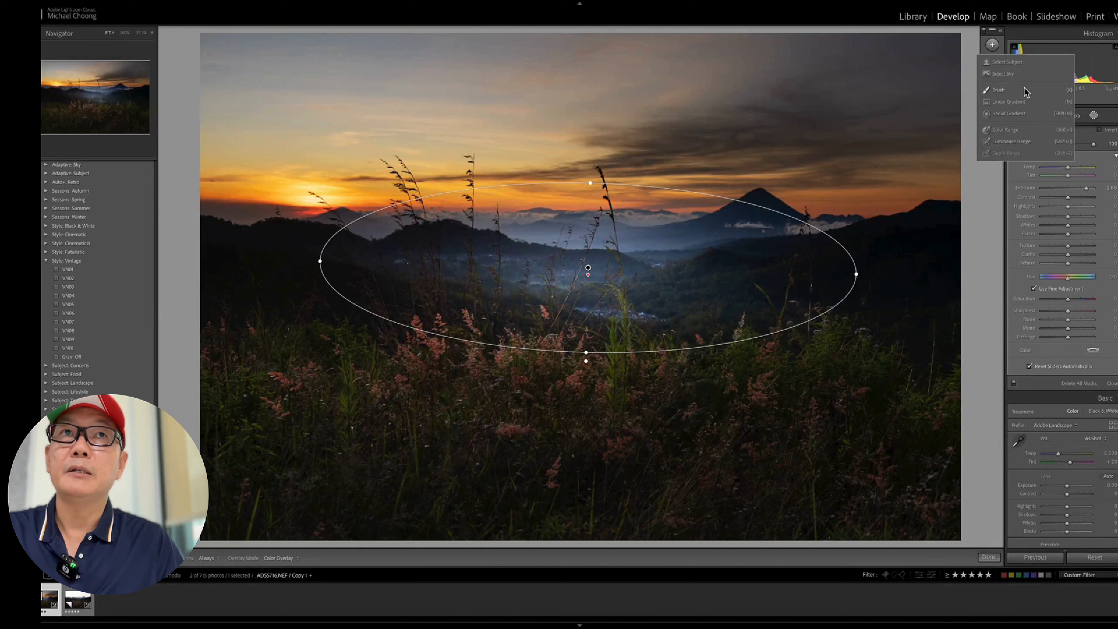
left_click(1012, 76)
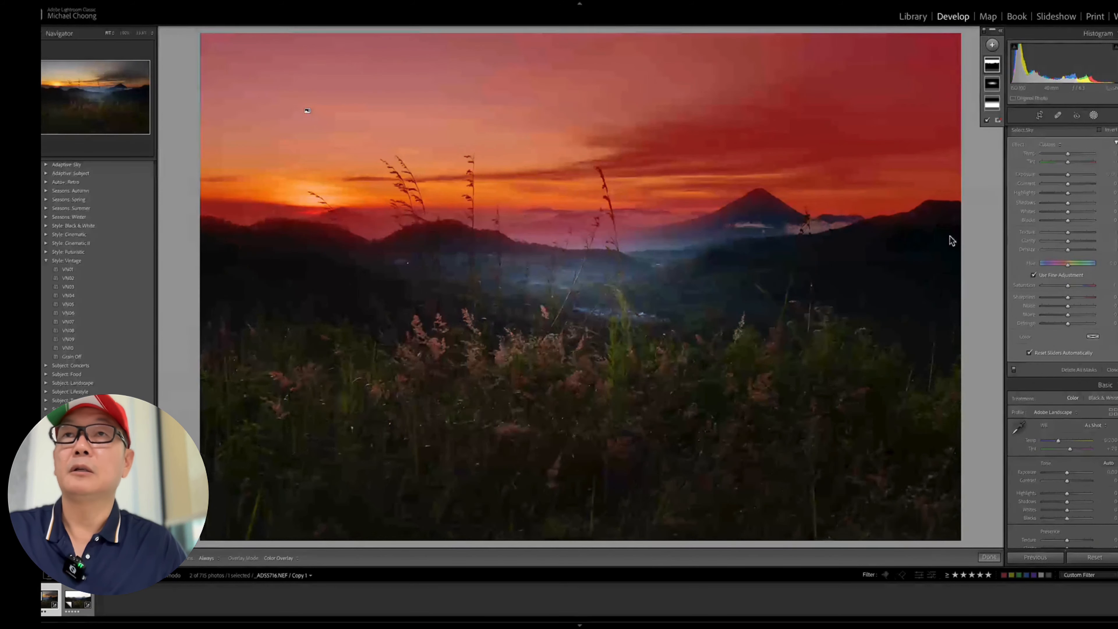
mouse_move(1068, 175)
left_mouse_down()
mouse_move(1055, 176)
mouse_move(1069, 177)
left_mouse_up()
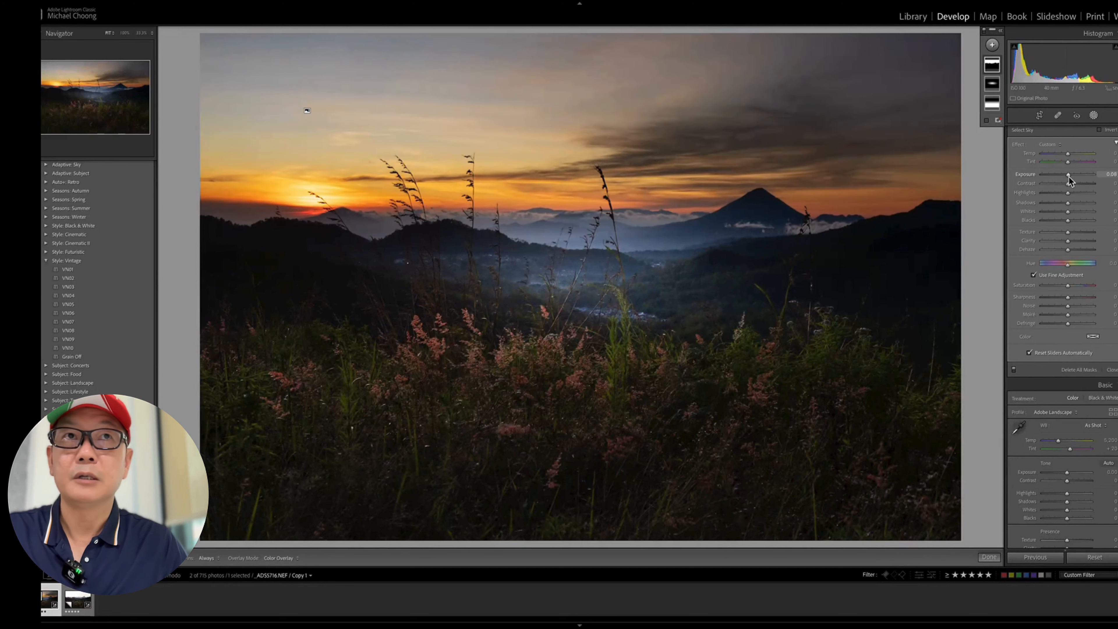
key("o")
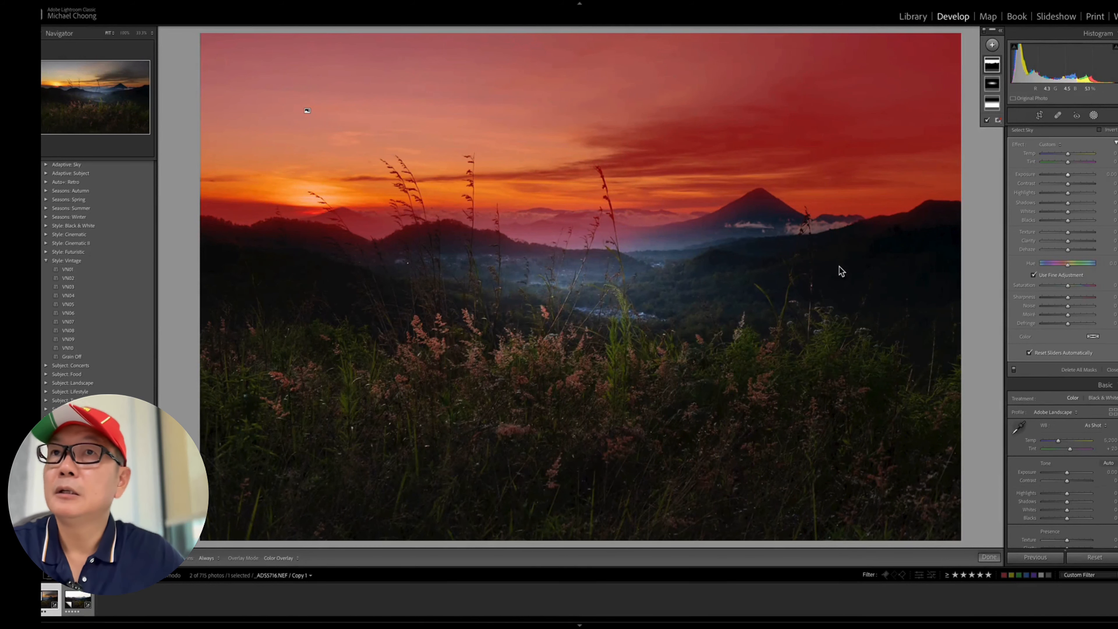
Subtract a linear gradient from the sky mask, widening it and positioning it across the horizon with a soft transition
left_click(997, 69)
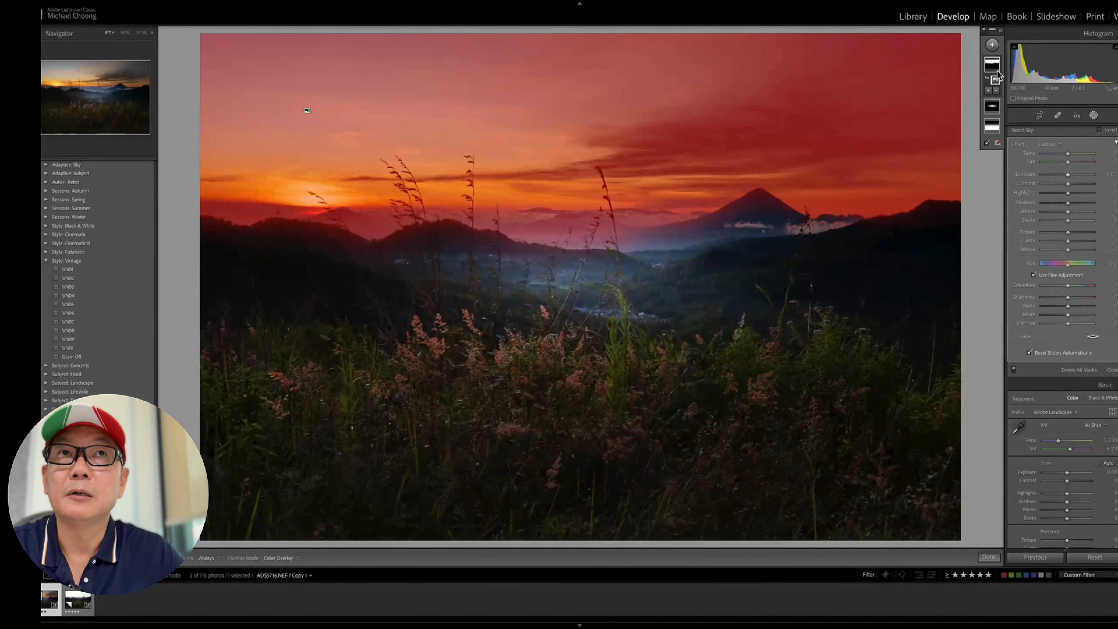
left_click(997, 91)
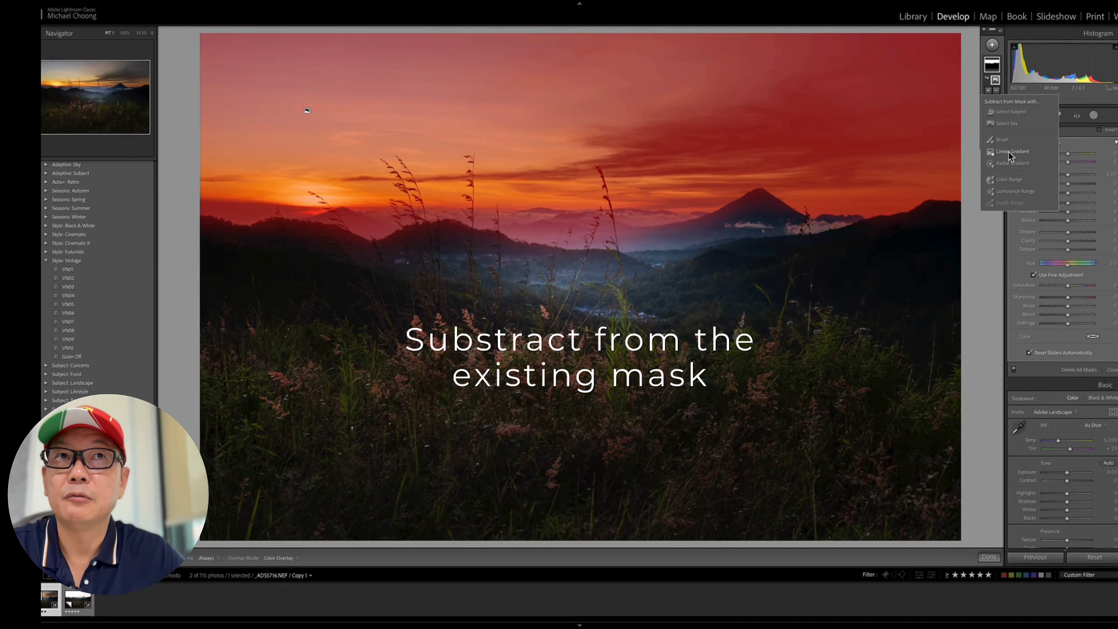
left_click(994, 71)
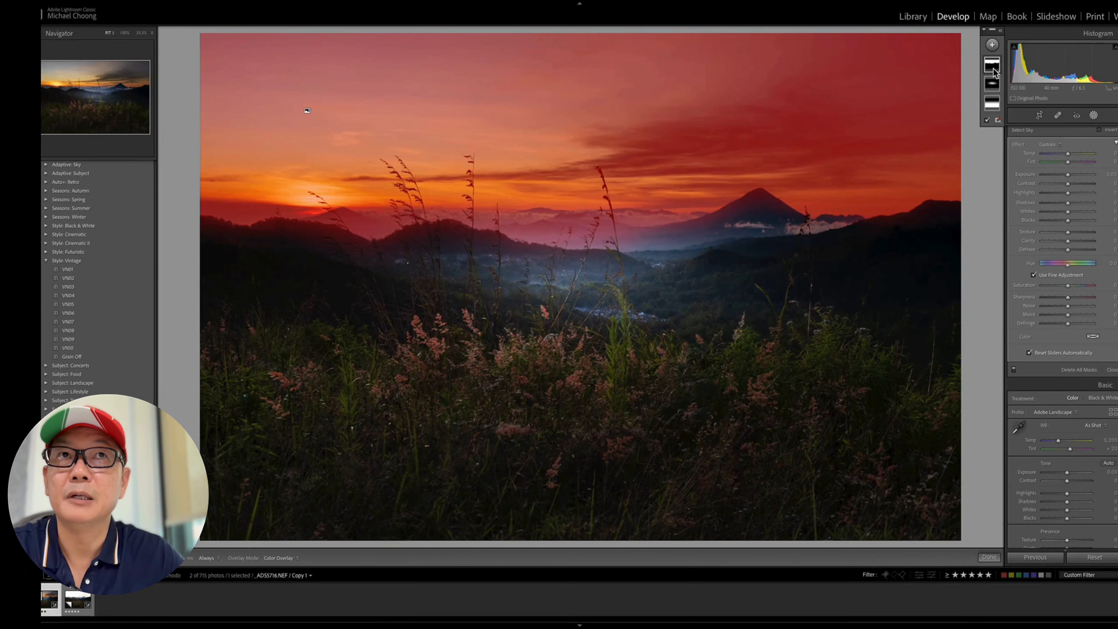
mouse_move(994, 71)
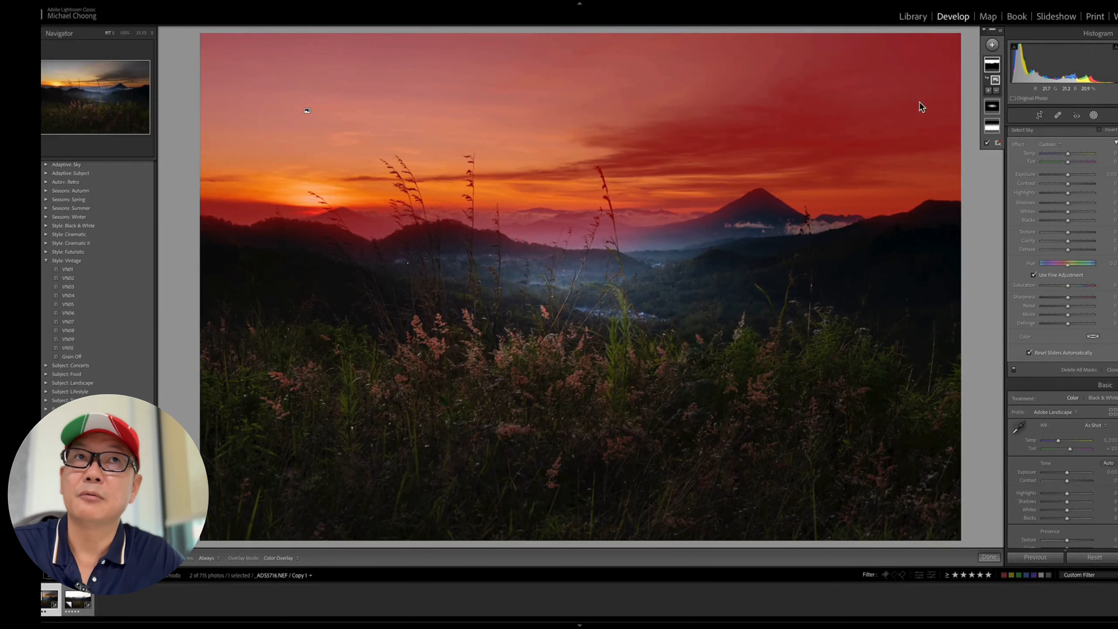
left_click(997, 91)
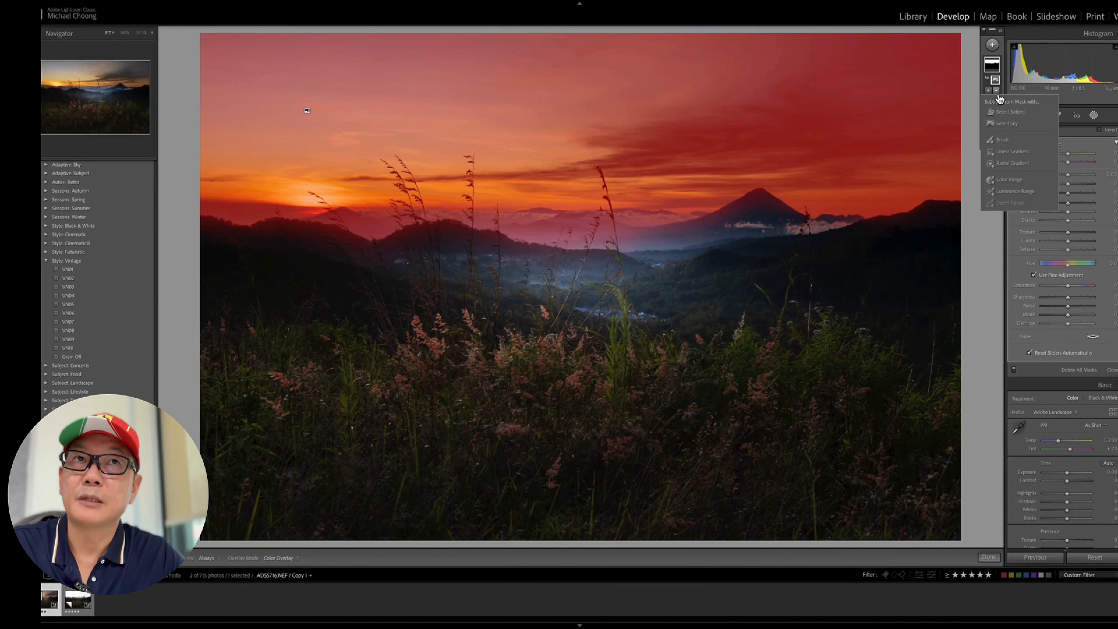
left_click(1013, 152)
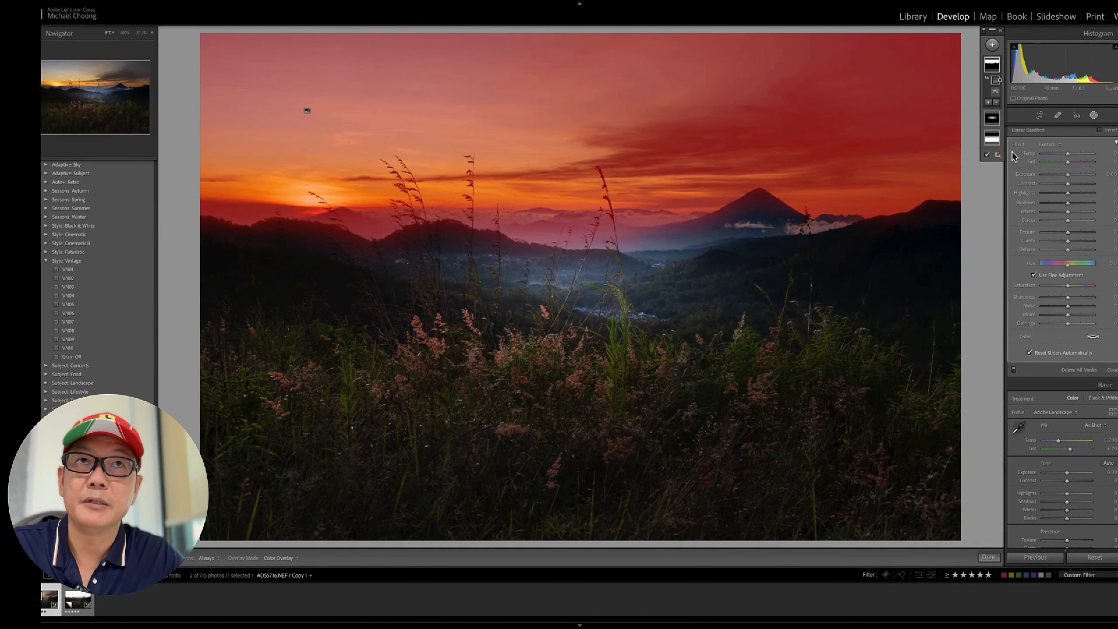
left_click_drag(606, 188, 572, 219)
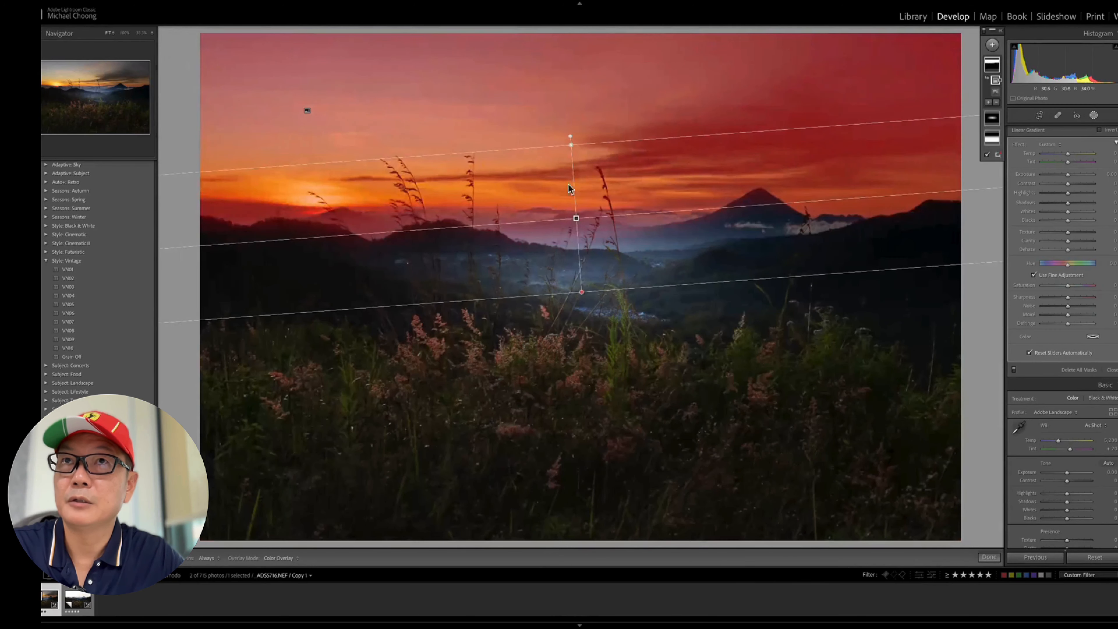
left_click_drag(571, 145, 574, 59)
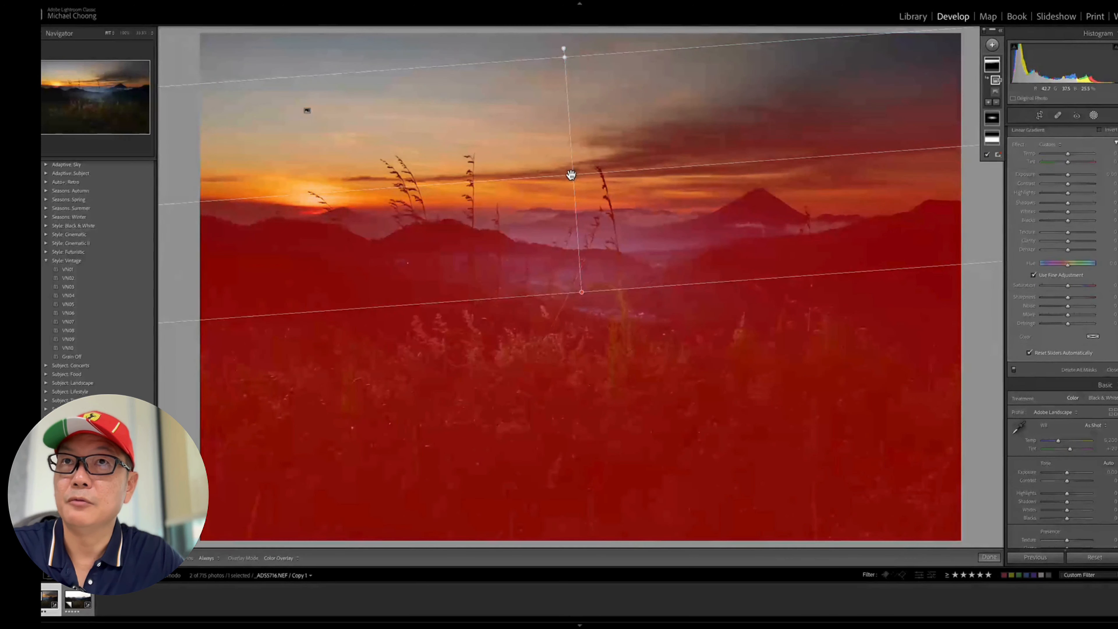
left_click_drag(572, 176, 592, 186)
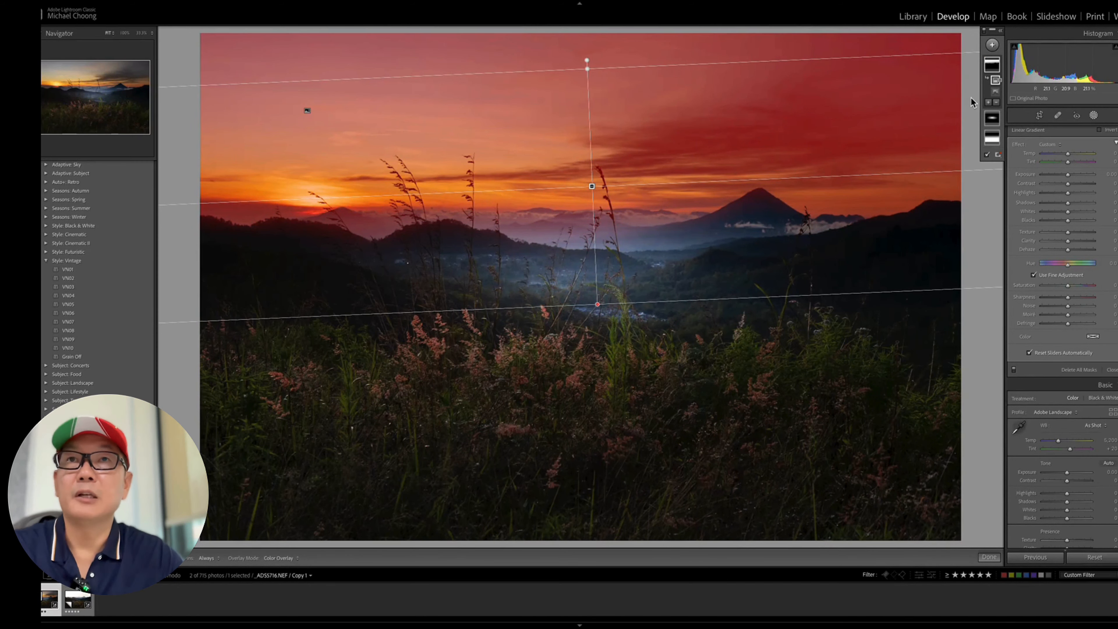
Darken the sky mask by lowering its exposure and highlights, warm its temperature slightly, and compare the photo without the masks
mouse_move(1069, 175)
left_mouse_down()
mouse_move(1058, 176)
mouse_move(1089, 178)
mouse_move(1050, 177)
mouse_move(1067, 178)
left_mouse_up()
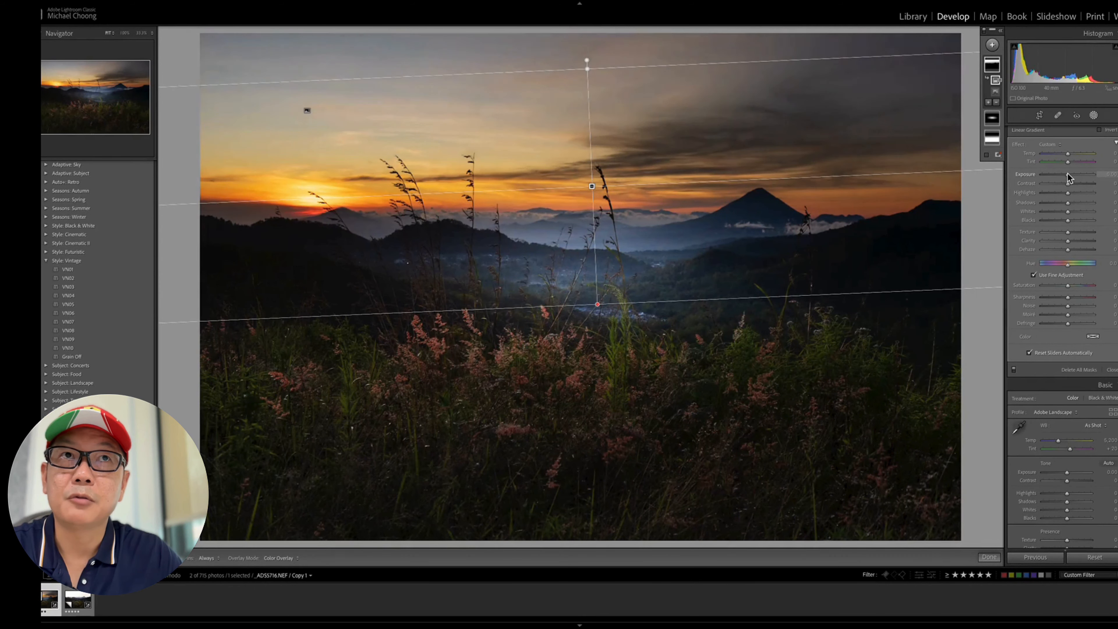
key("o")
key("o")
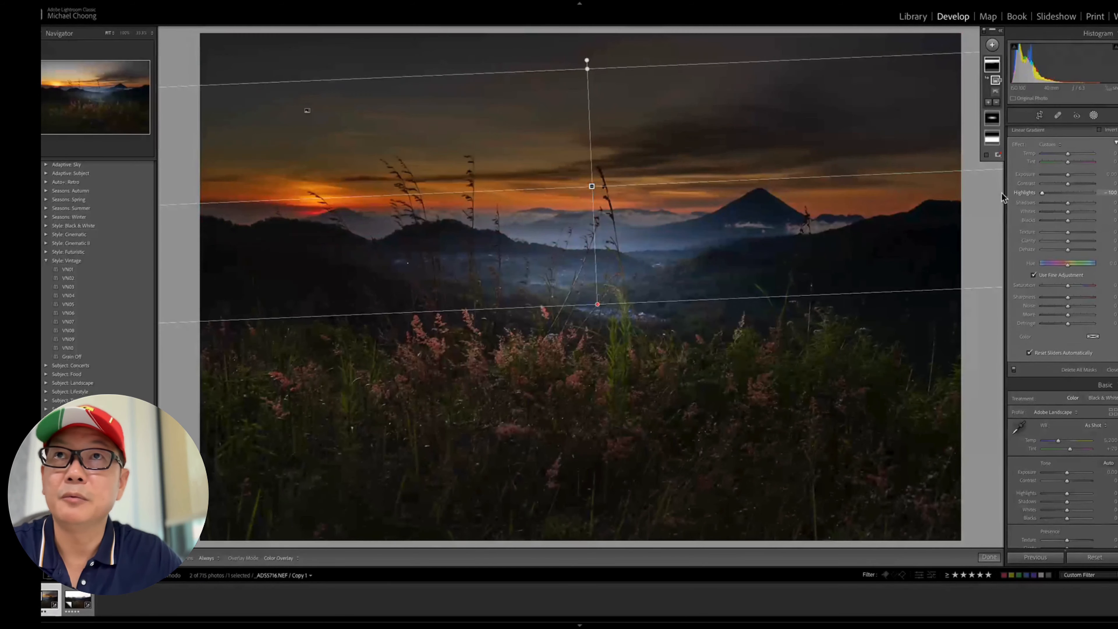
left_click_drag(1070, 197, 1064, 175)
left_click_drag(1068, 154, 1075, 154)
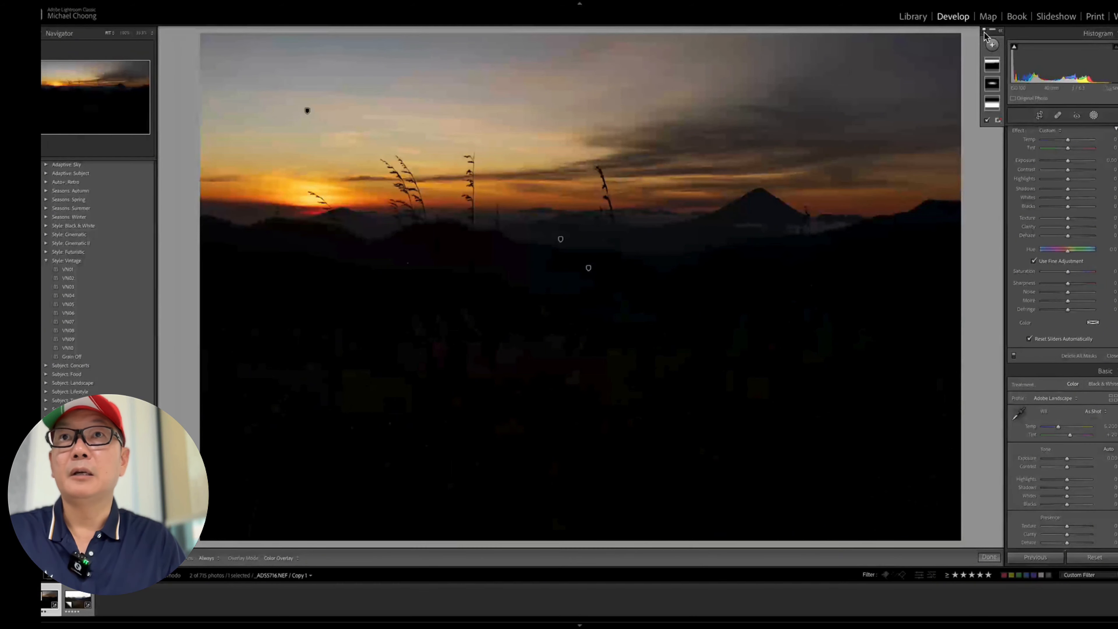
left_click(983, 31)
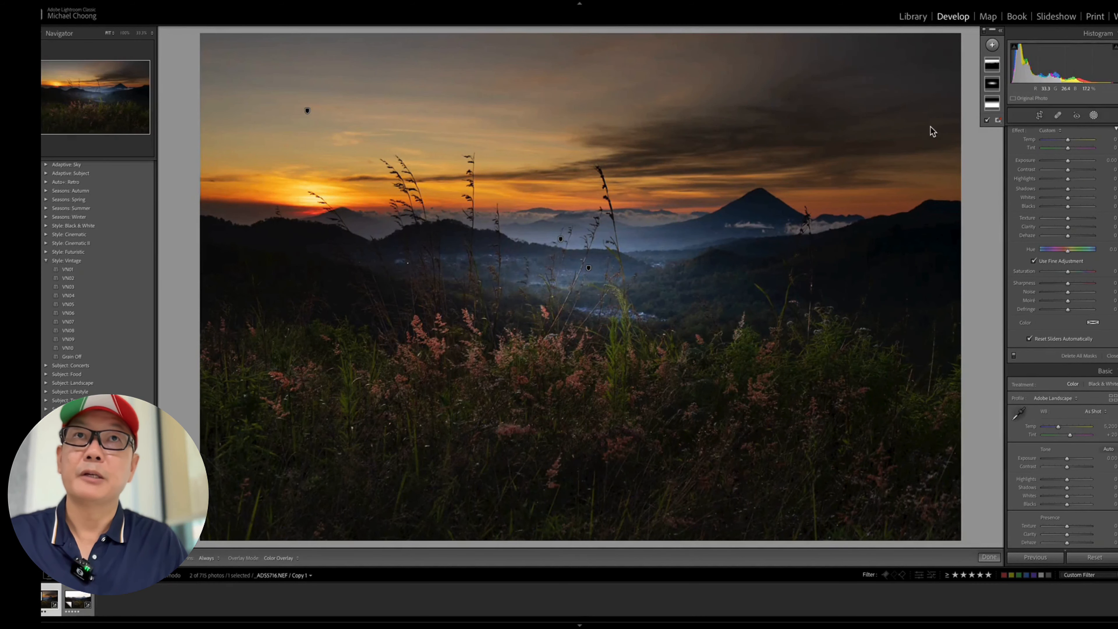
Add another radial gradient mask over the horizon right of the volcano, flatten it to an ellipse and raise its exposure to about 2.8
left_click(993, 45)
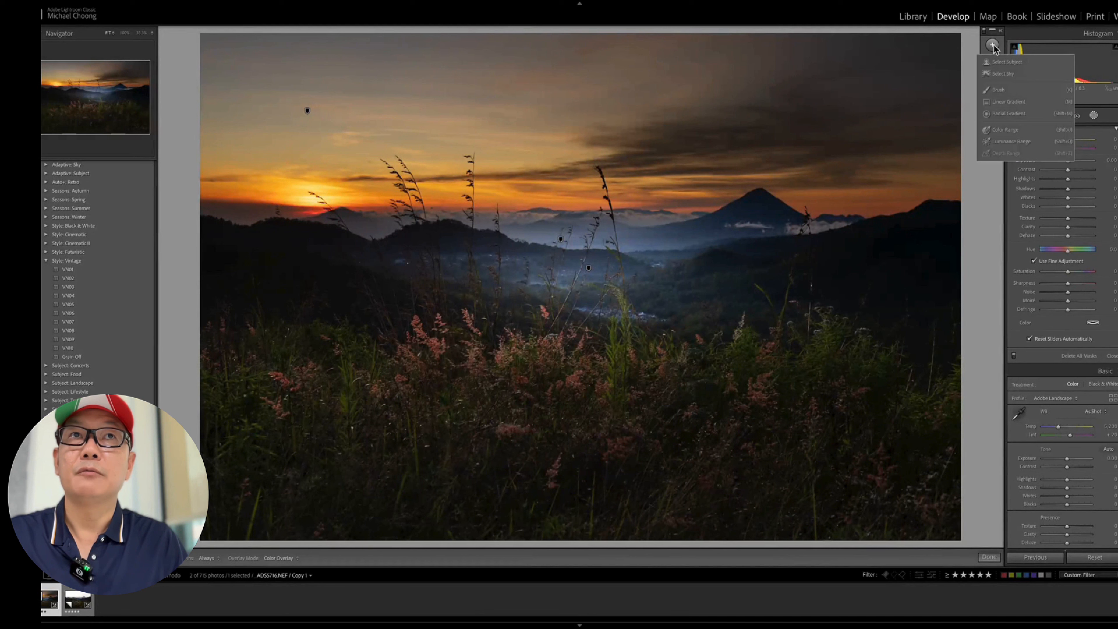
left_click(1001, 115)
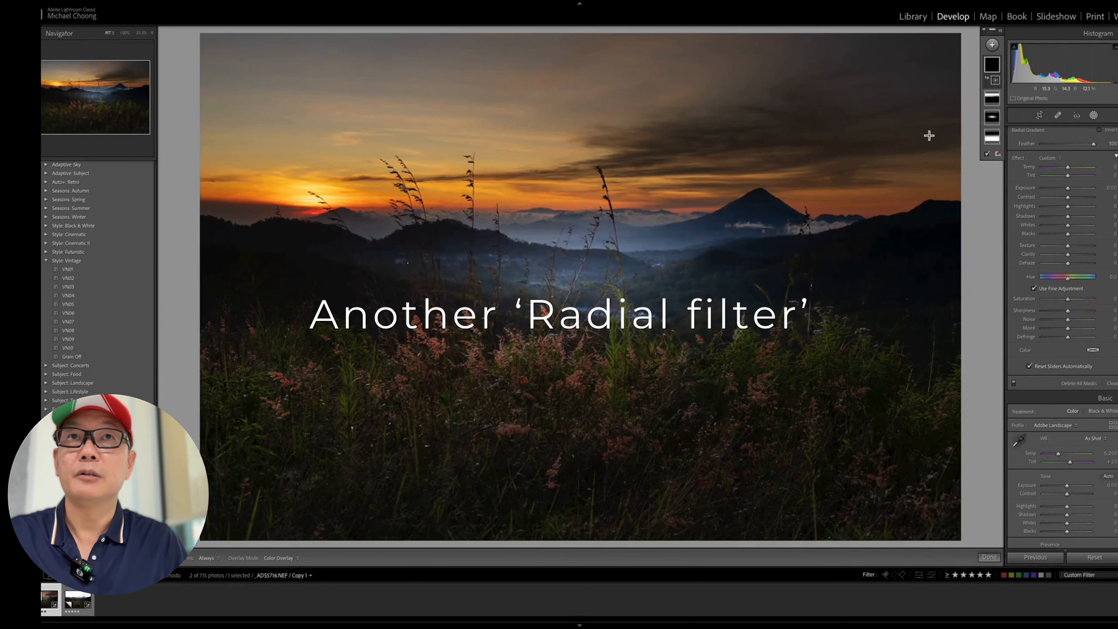
left_click_drag(928, 132, 640, 415)
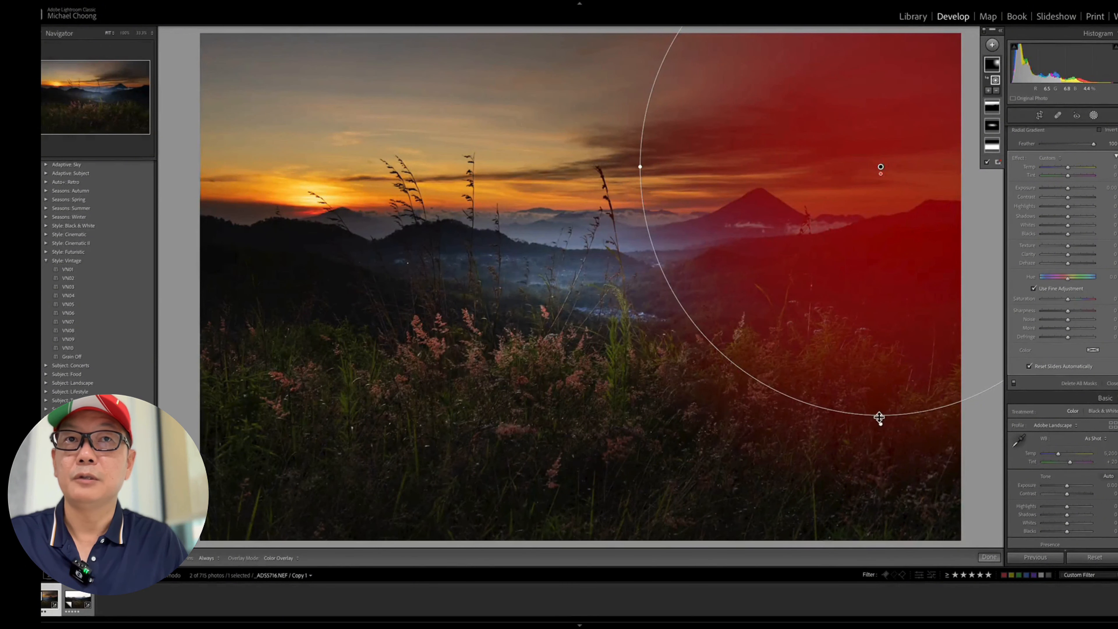
left_click_drag(879, 417, 914, 321)
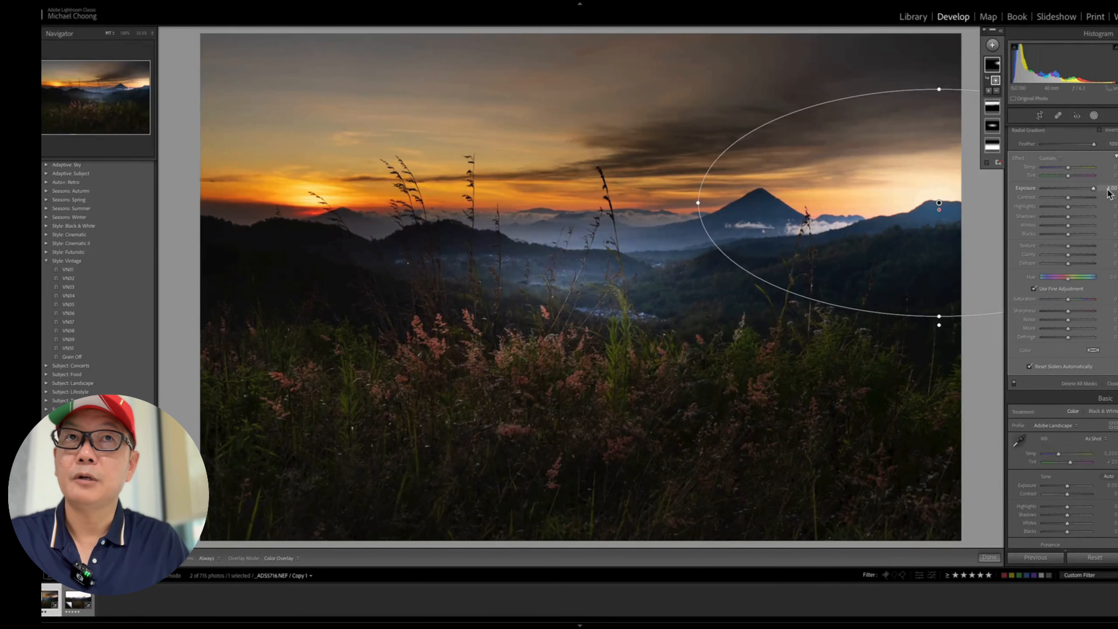
mouse_move(1094, 188)
left_mouse_down()
mouse_move(1072, 189)
mouse_move(1087, 189)
left_mouse_up()
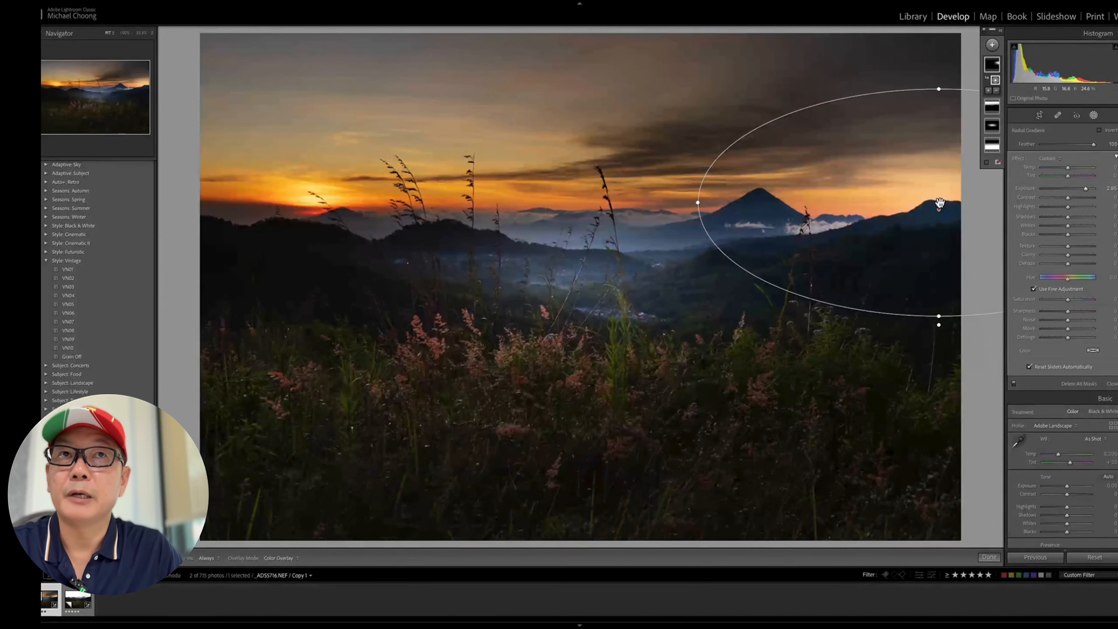
Shift the radial gradient slightly toward the volcano, subtract the sky from its mask and reselect the gradient
left_click_drag(940, 203, 907, 199)
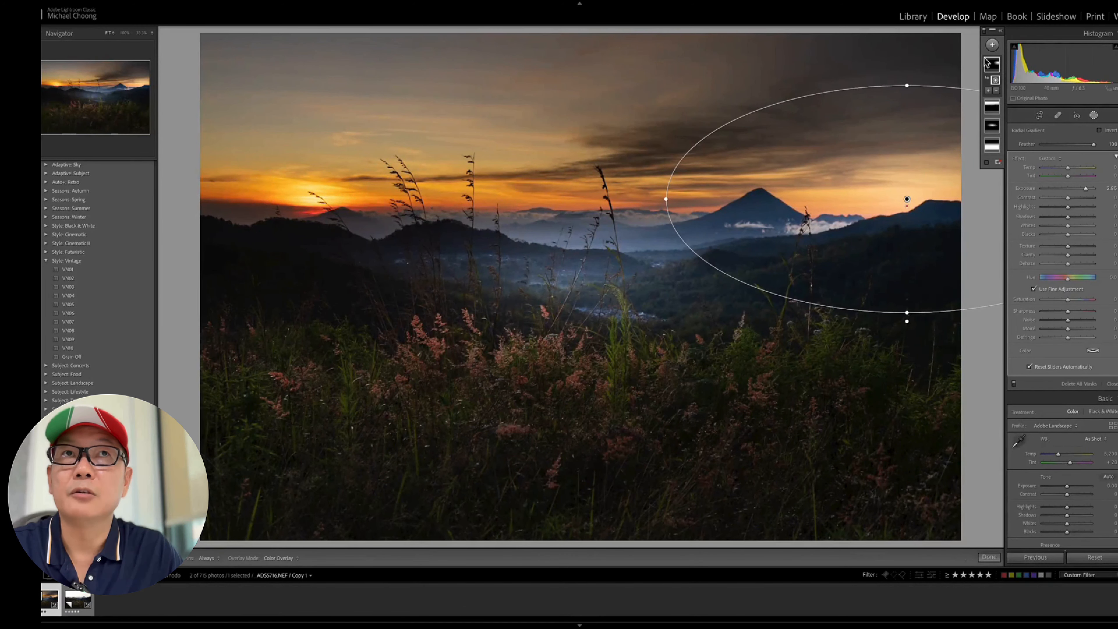
left_click(999, 91)
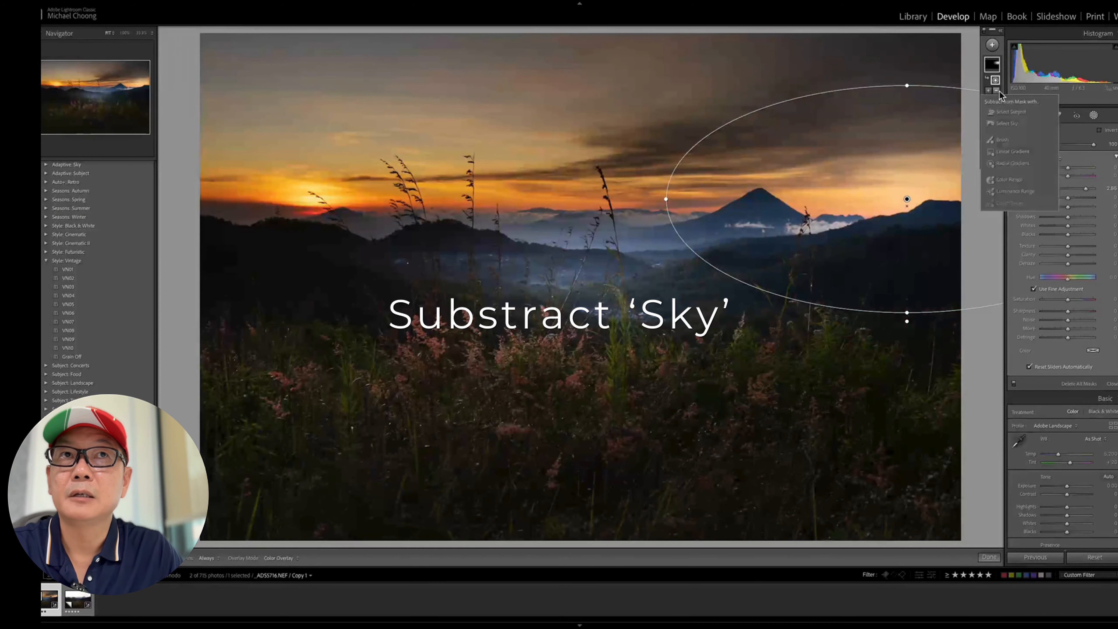
left_click(1008, 124)
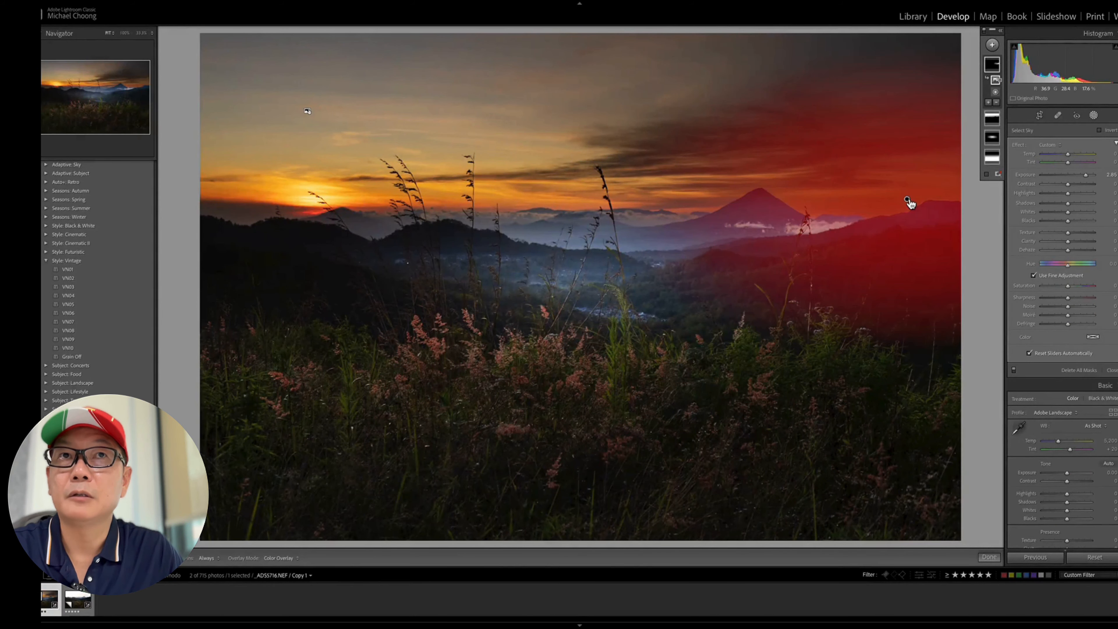
left_click(908, 201)
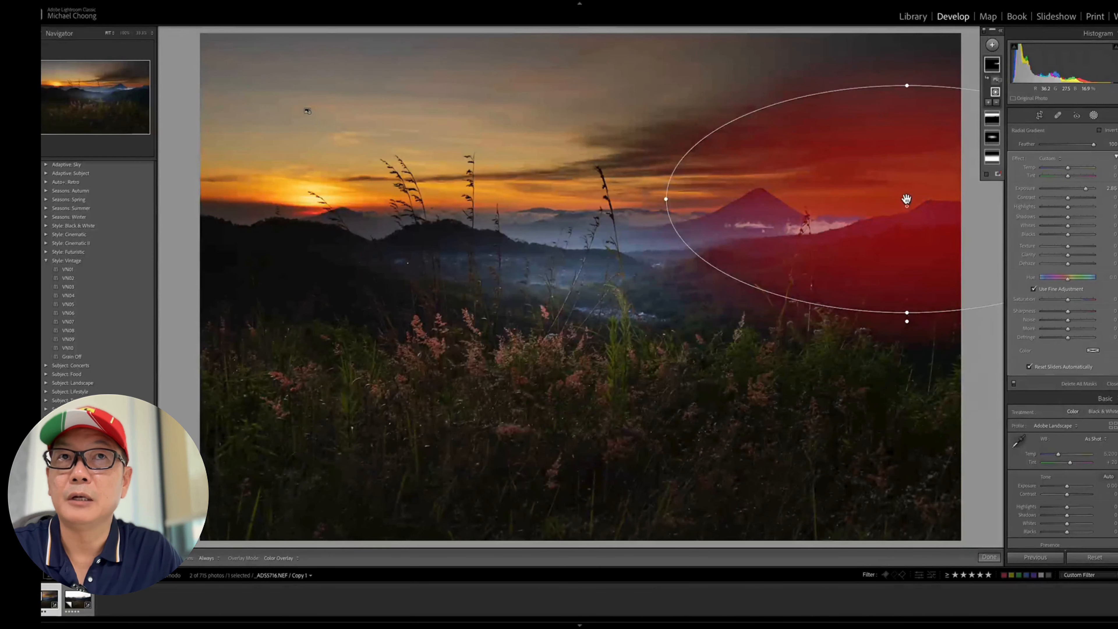
Move the radial gradient down onto the dark hills right of the volcano and slightly lower its exposure and dehaze
left_click_drag(906, 198, 923, 233)
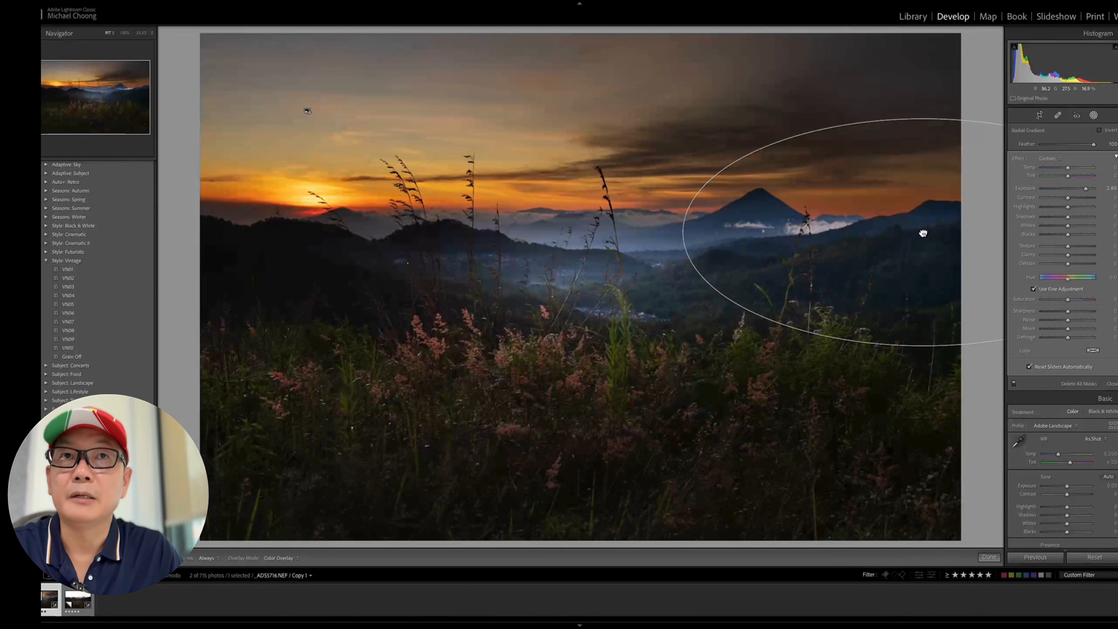
mouse_move(923, 233)
left_mouse_down()
mouse_move(932, 249)
mouse_move(877, 250)
mouse_move(919, 224)
mouse_move(916, 241)
mouse_move(915, 228)
left_mouse_up()
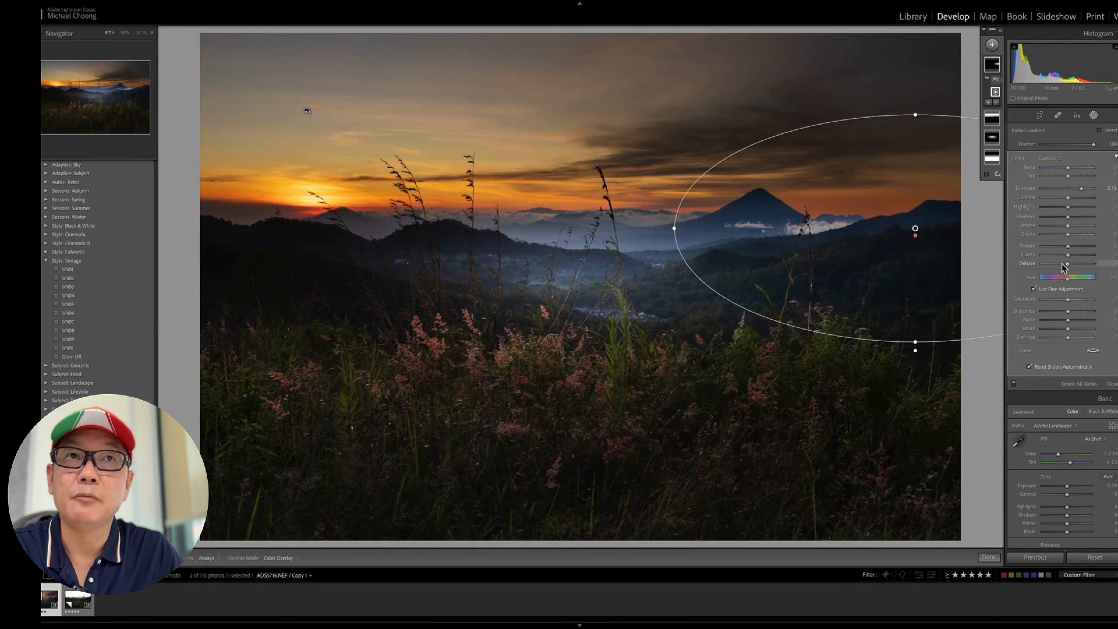
left_click_drag(1061, 264, 1065, 264)
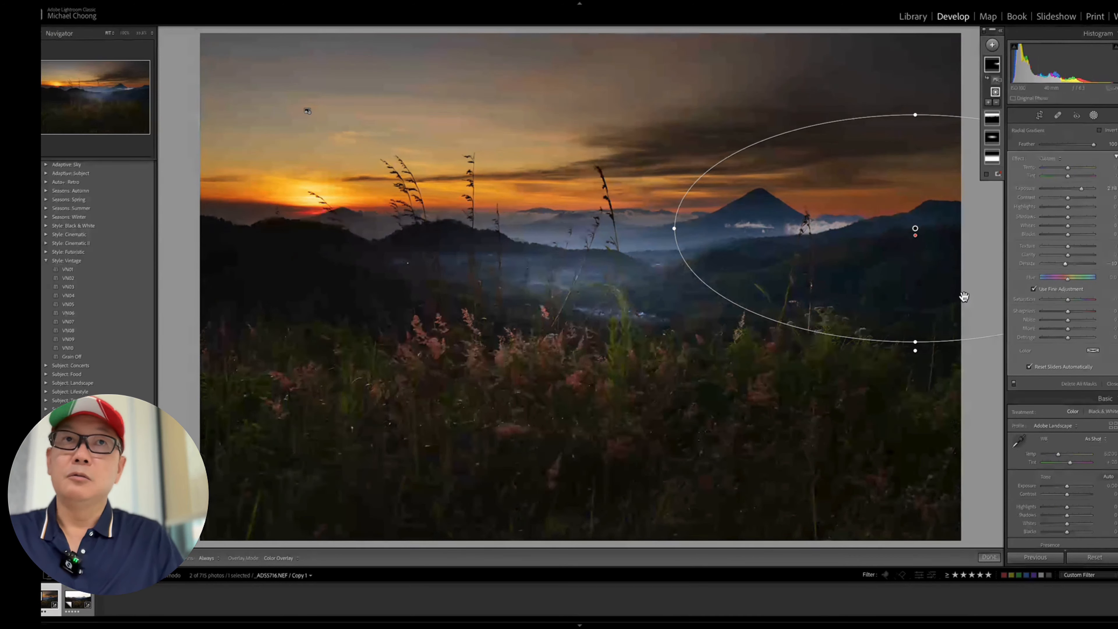
left_click(969, 97)
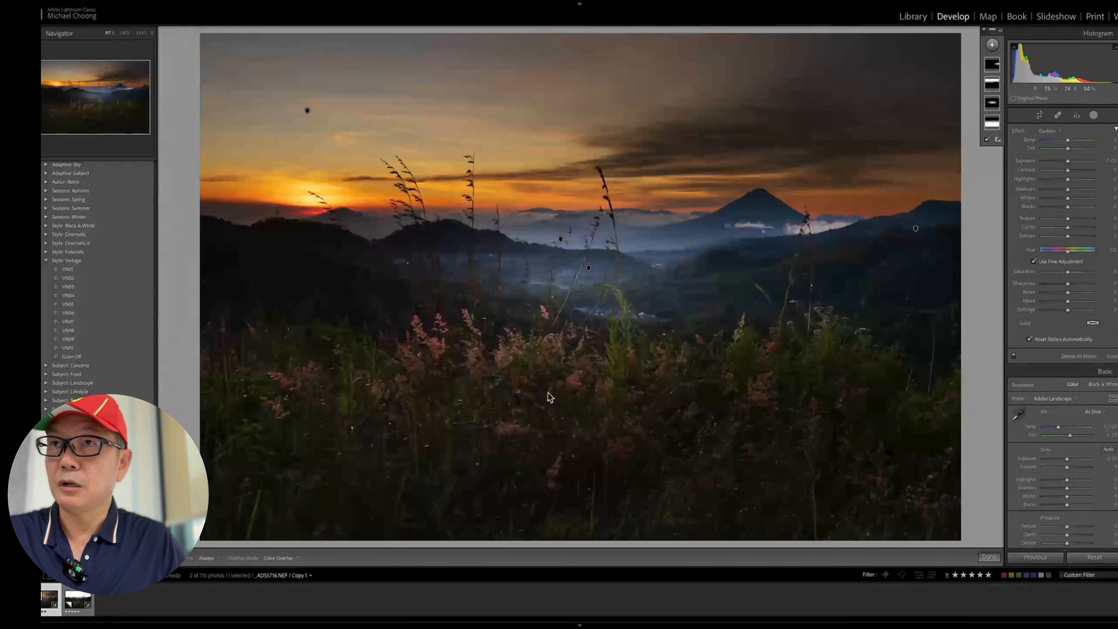
Add a nearly horizontal linear gradient mask and move it down to cover the foreground grass with a soft upper transition
left_click(995, 48)
left_click(1006, 113)
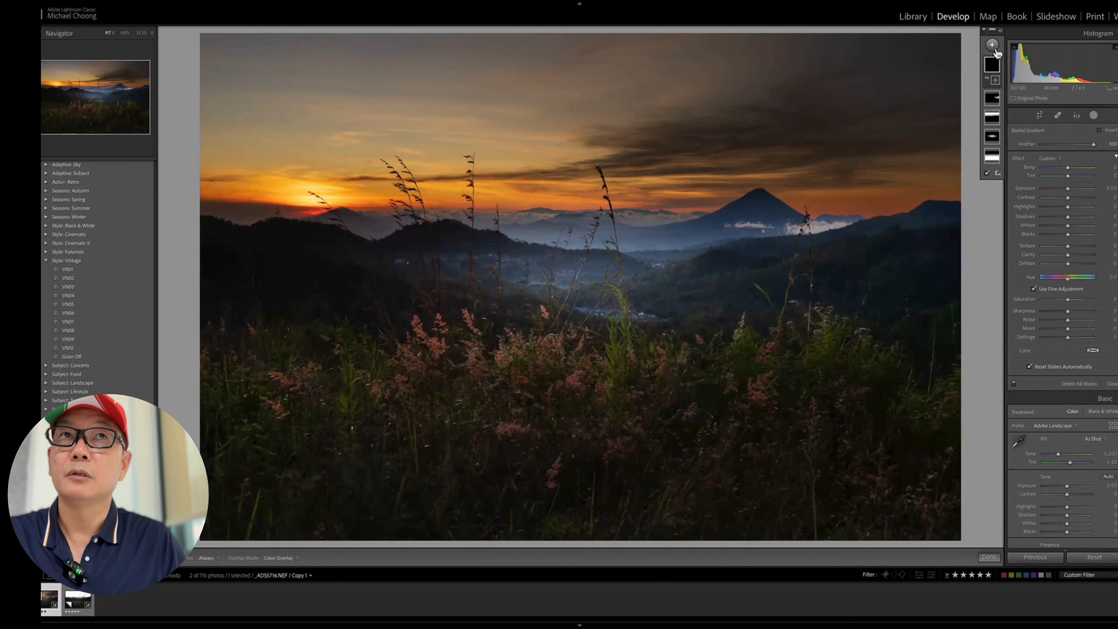
left_click(996, 49)
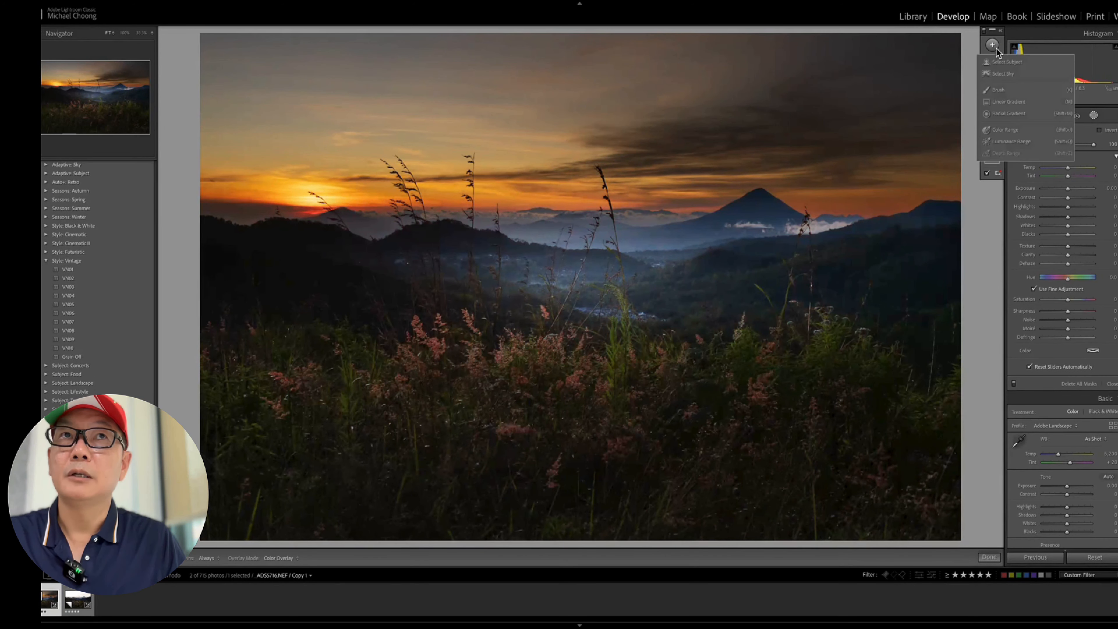
left_click(997, 105)
left_click_drag(587, 405, 589, 201)
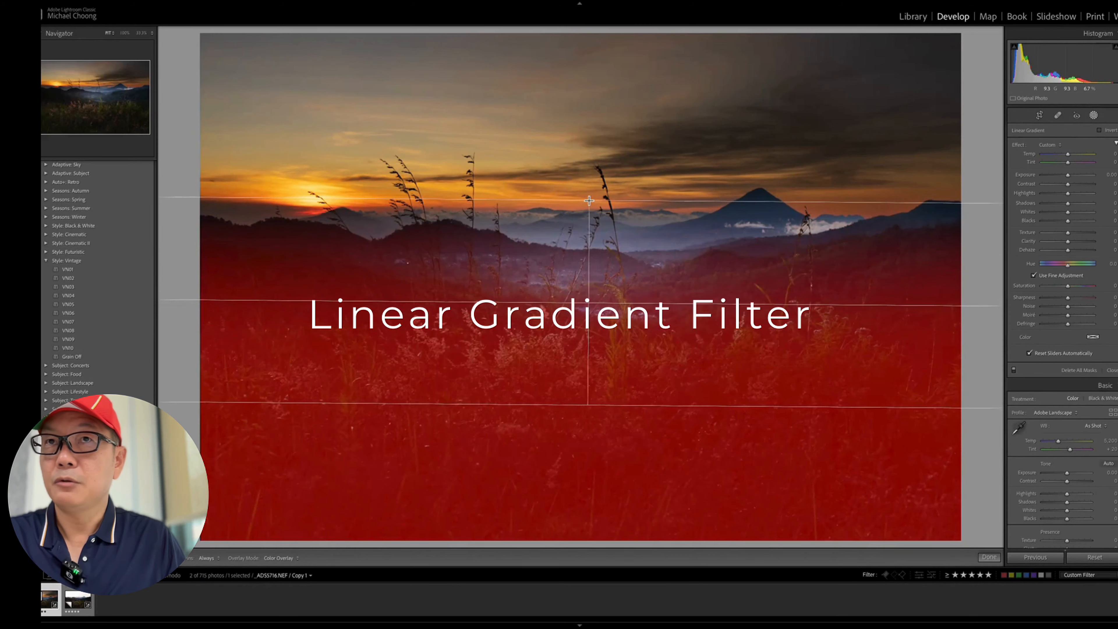
left_click_drag(588, 304, 577, 426)
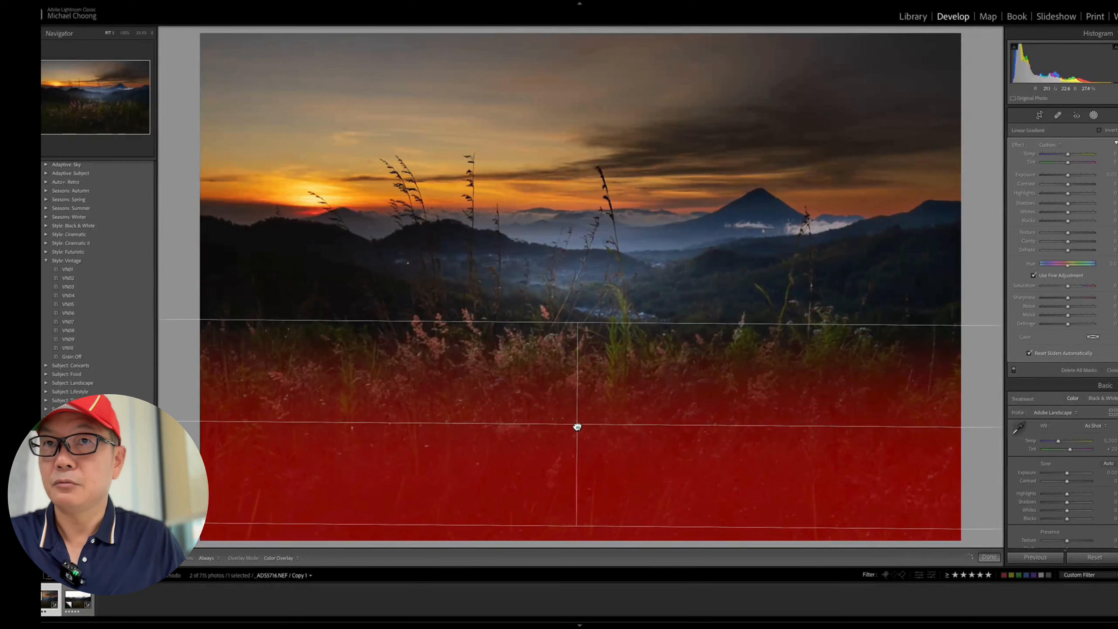
left_click_drag(752, 425, 754, 427)
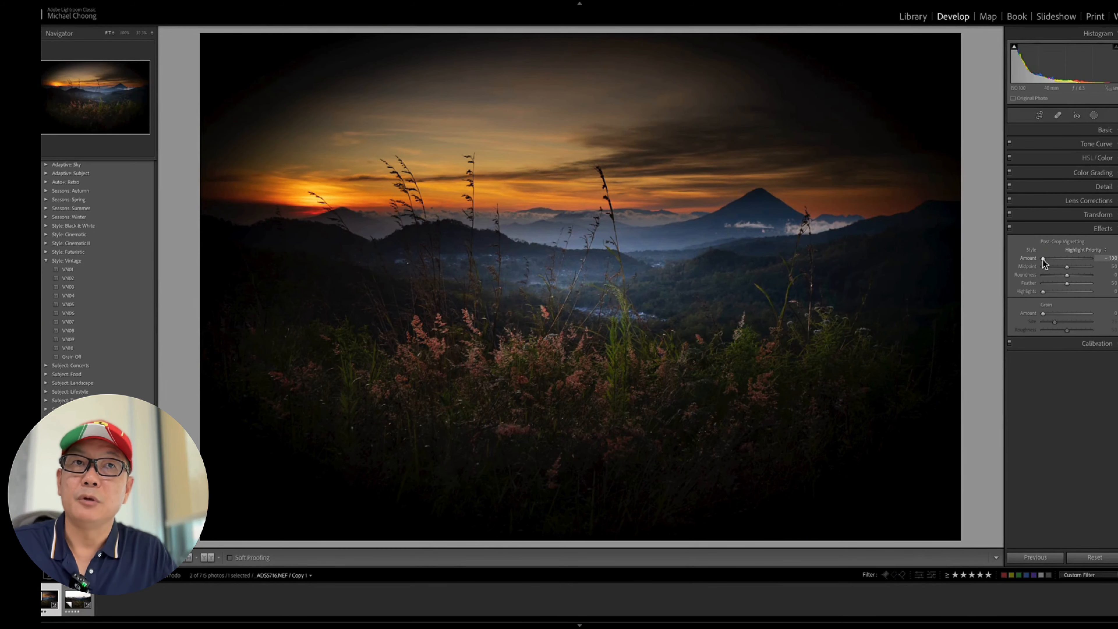
Try a weaker dark post-crop vignette, and reset its amount to zero
mouse_move(1042, 258)
left_mouse_down()
mouse_move(1064, 261)
mouse_move(1053, 263)
left_mouse_up()
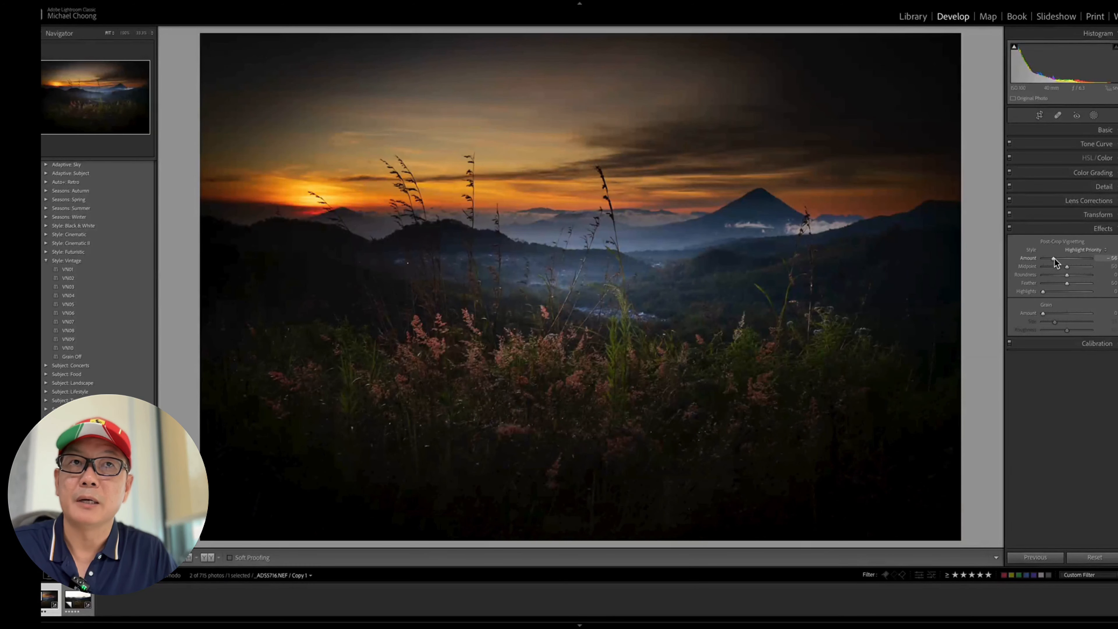
double_click(1055, 258)
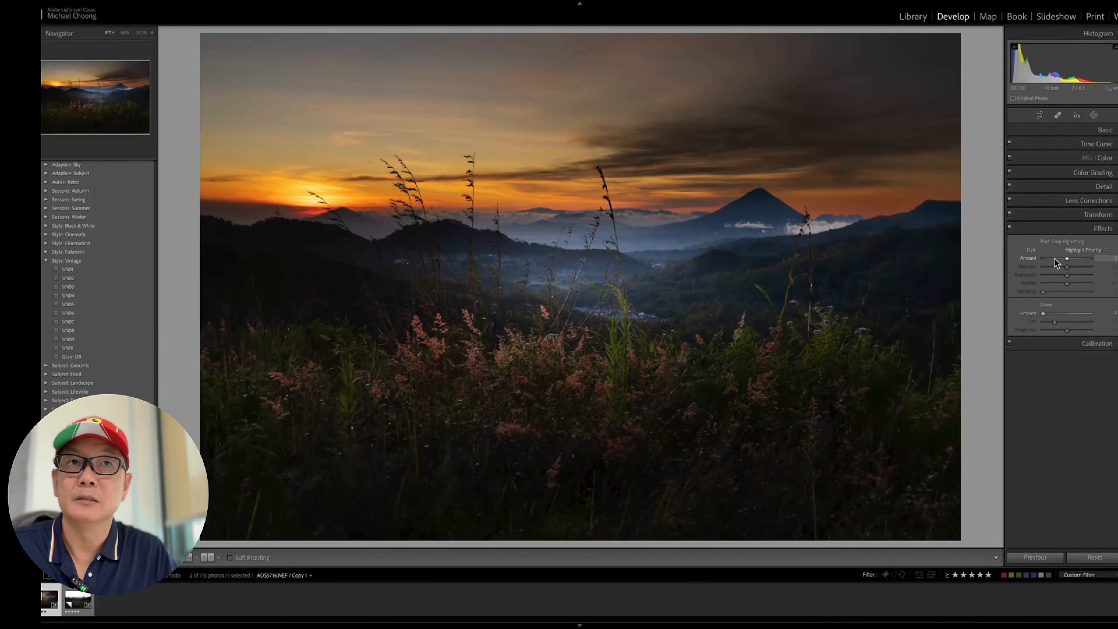
Add a large radial gradient mask, tilt it diagonally toward the lower-right foreground and move its centre onto the horizon
left_click(1095, 118)
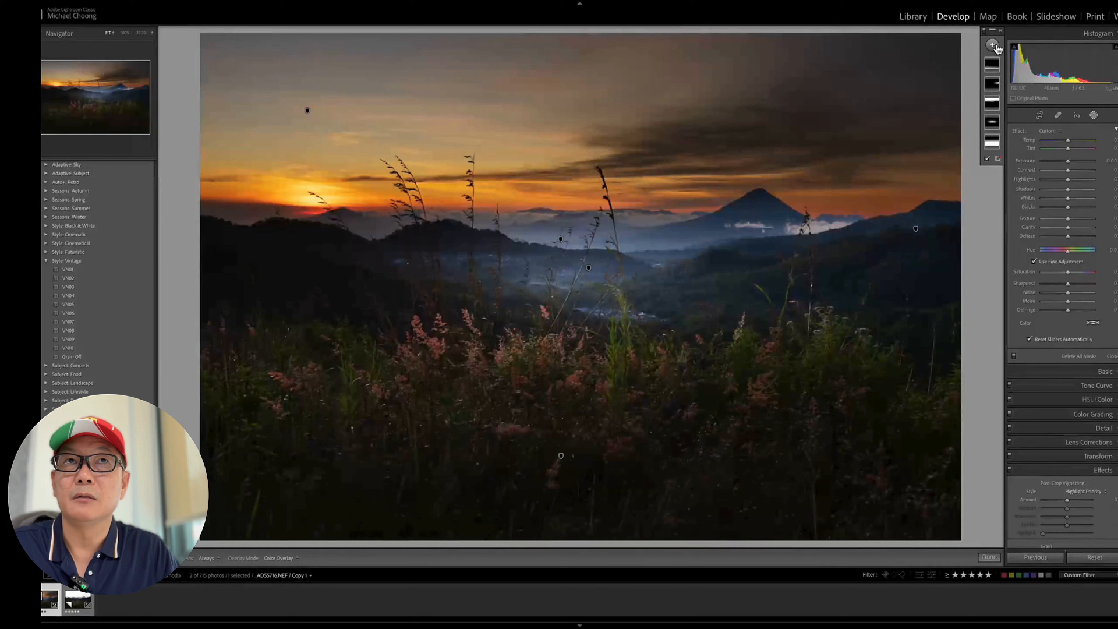
left_click(998, 113)
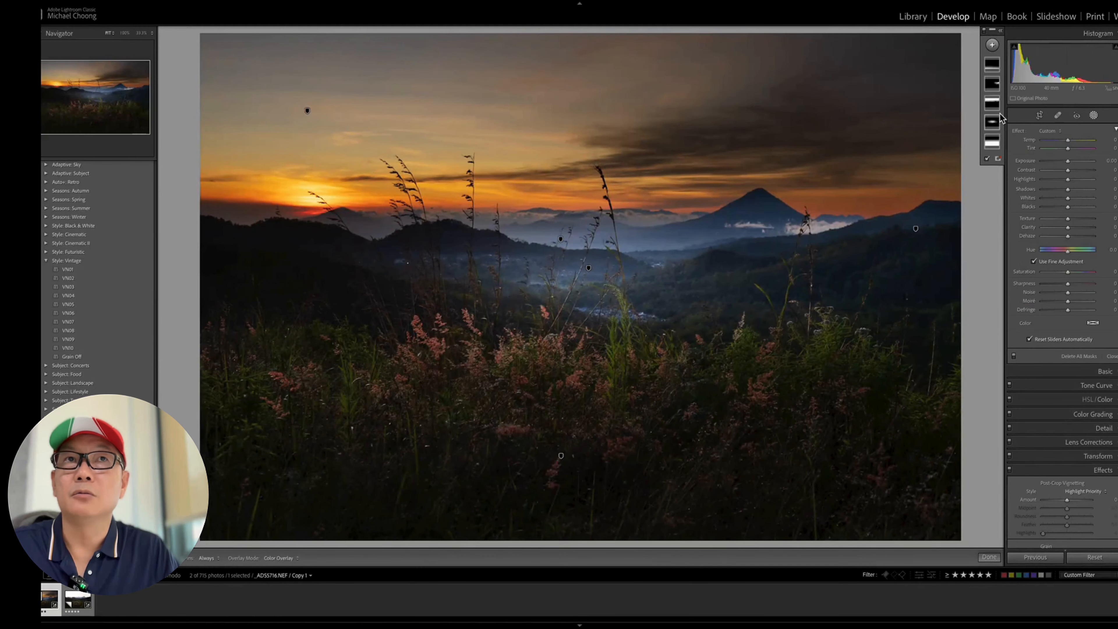
left_click_drag(434, 97, 904, 331)
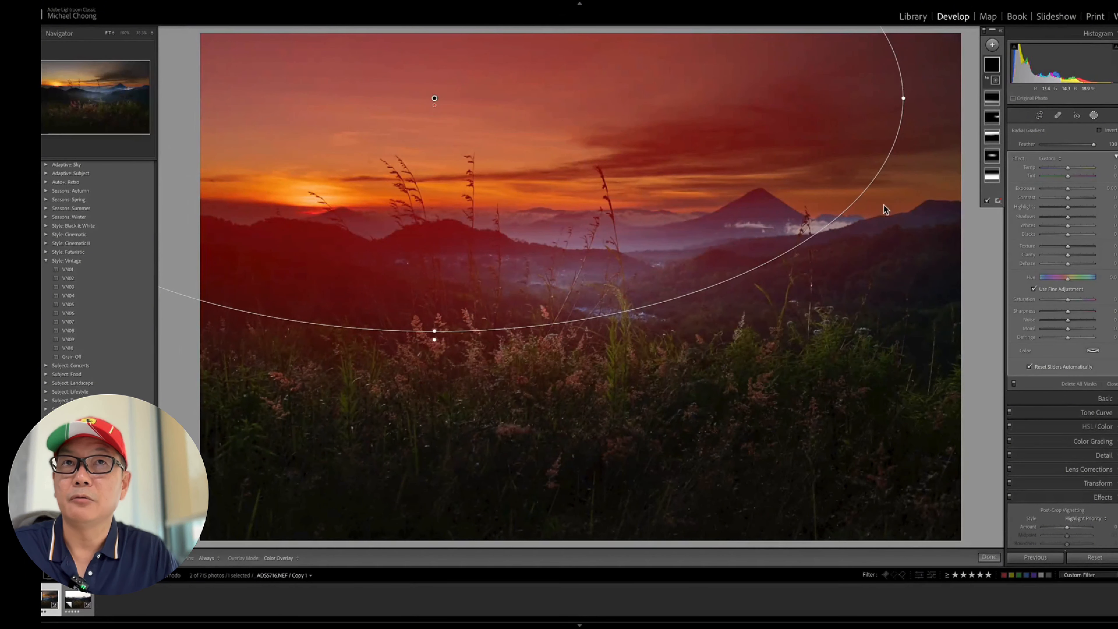
left_click_drag(887, 164, 722, 432)
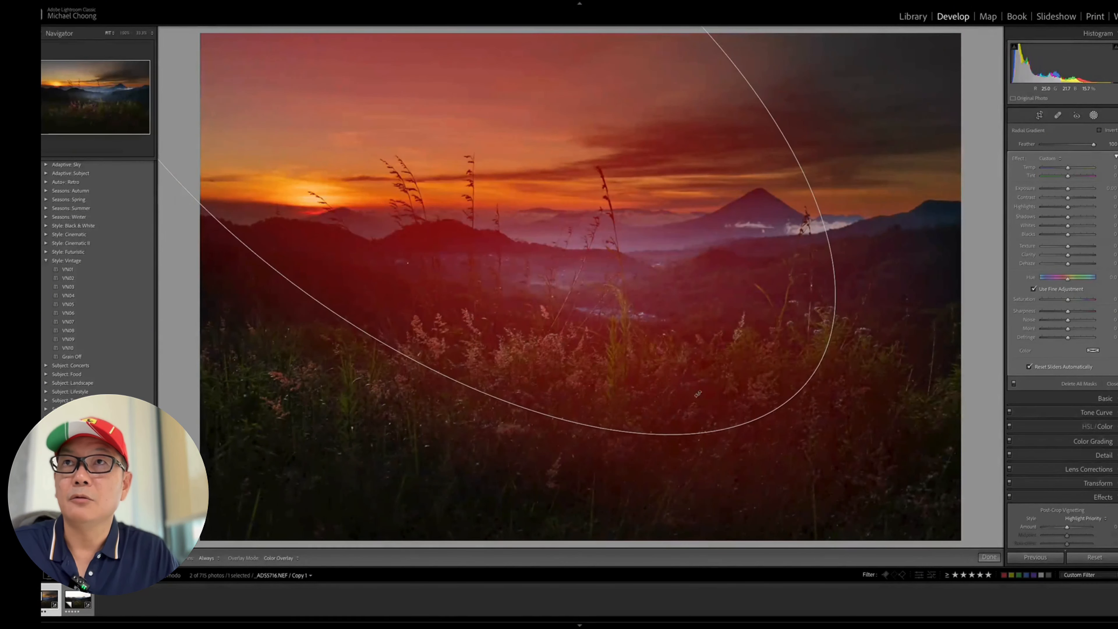
left_click_drag(435, 99, 543, 214)
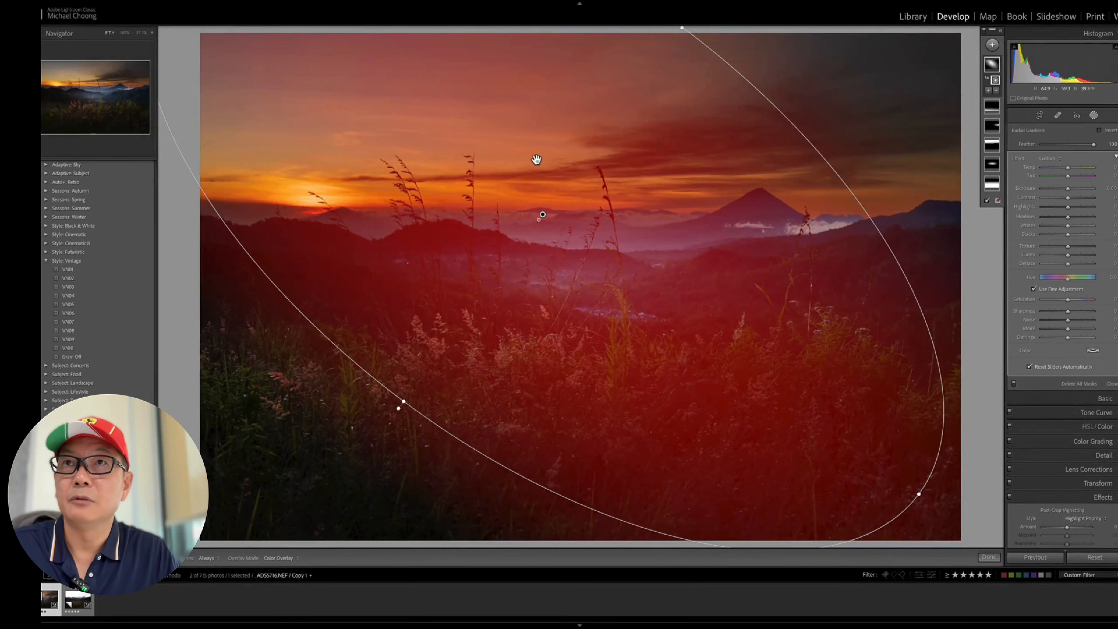
Refine the tilted ellipse's size and position so it runs from the sunset through the valley to the foreground grass
left_click_drag(537, 160, 712, 169)
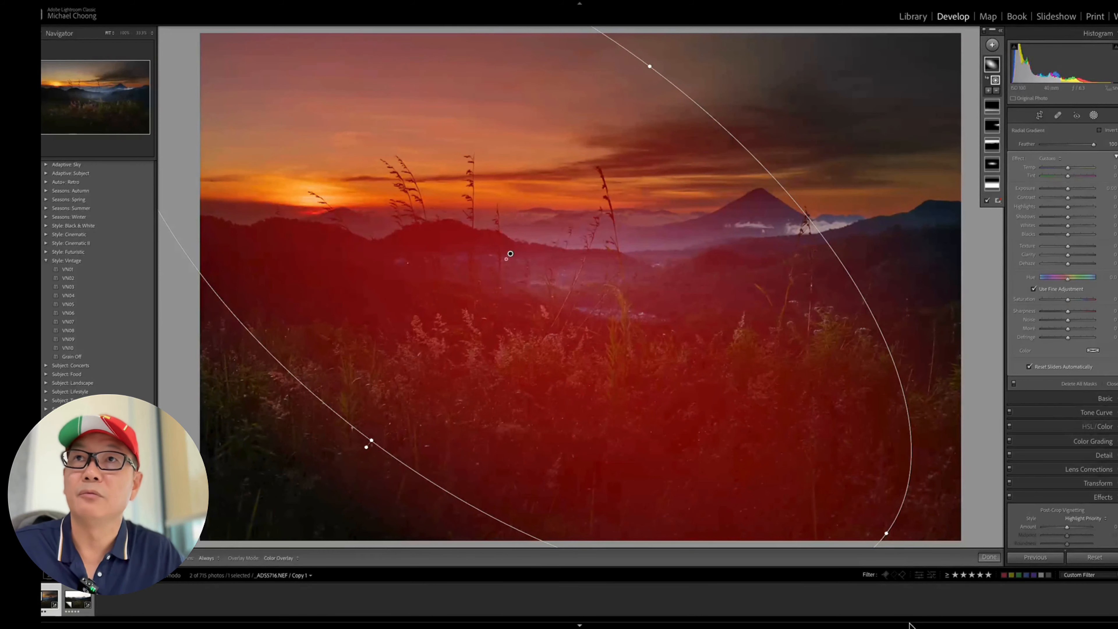
left_click_drag(510, 253, 494, 235)
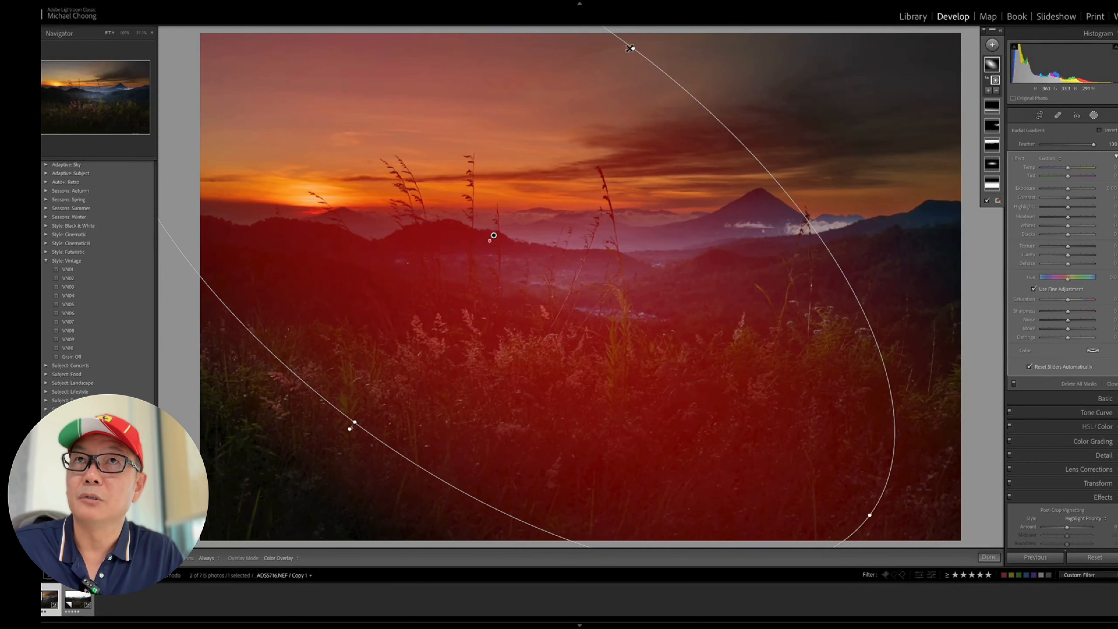
left_click_drag(635, 47, 637, 42)
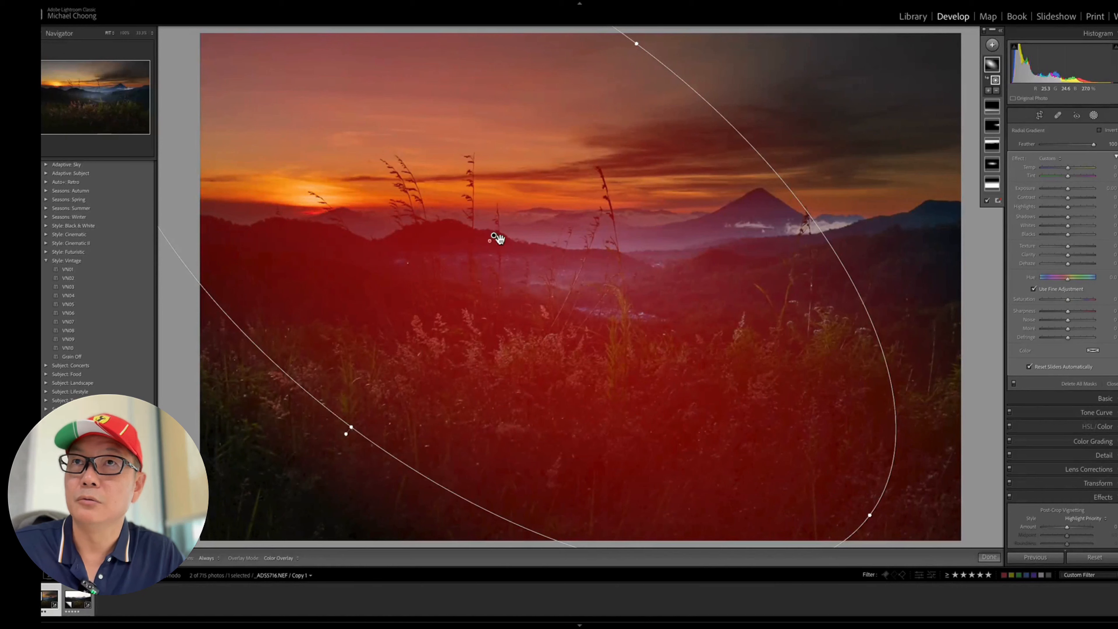
left_click_drag(495, 237, 491, 249)
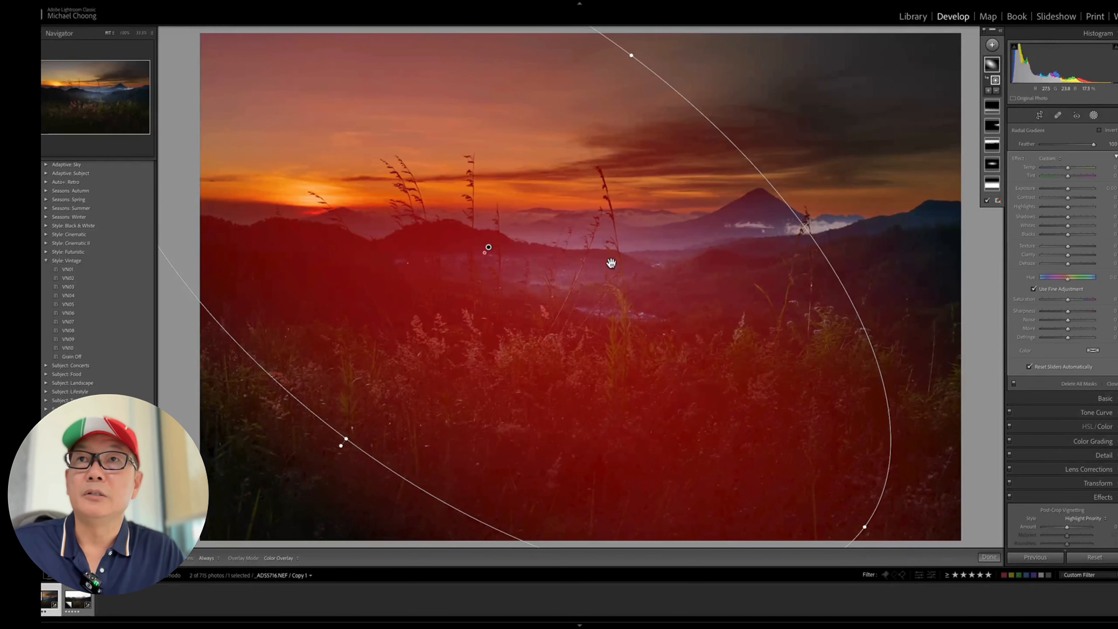
Invert the tilted radial mask to affect the area outside the ellipse, set its exposure to about -0.3 and finish masking
mouse_move(1068, 188)
left_mouse_down()
mouse_move(1047, 192)
mouse_move(1094, 200)
mouse_move(1070, 190)
left_mouse_up()
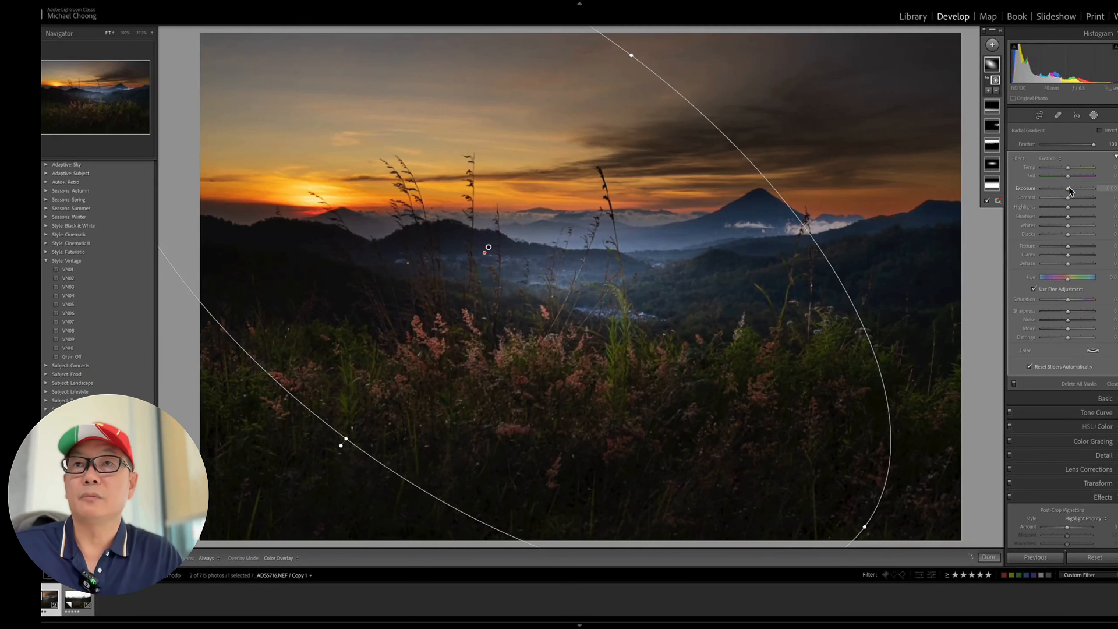
key("o")
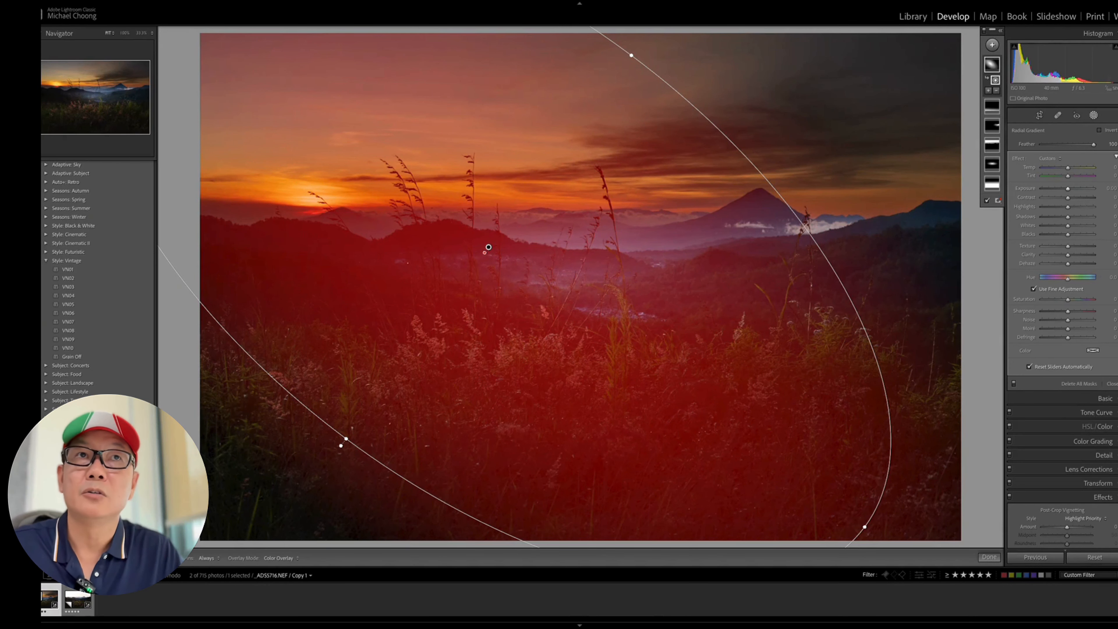
left_click(1099, 132)
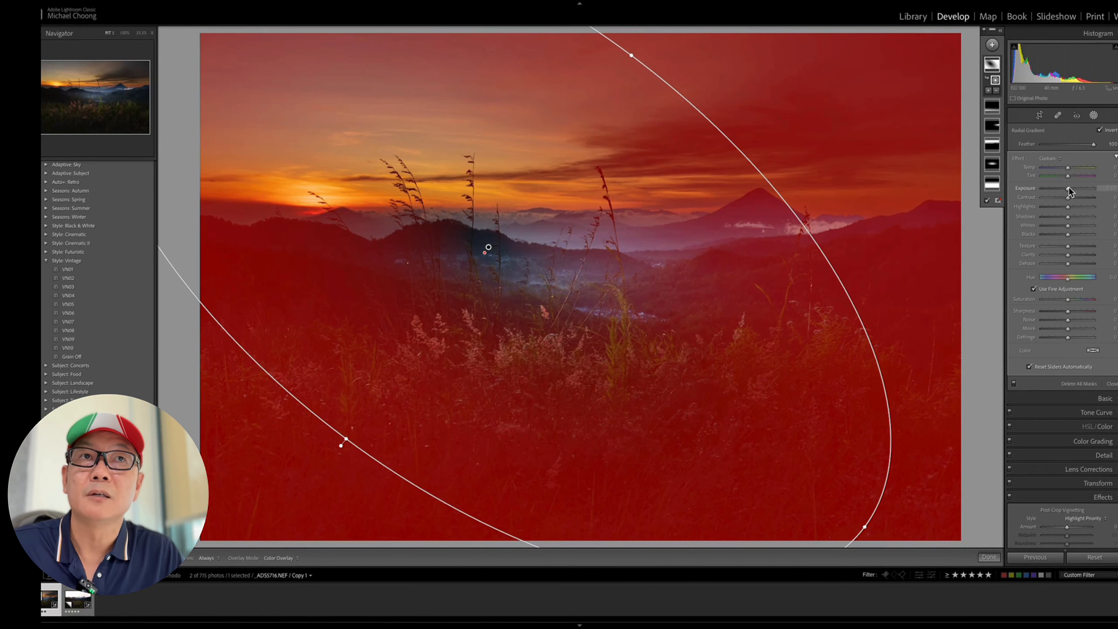
left_click_drag(1069, 187, 1042, 191)
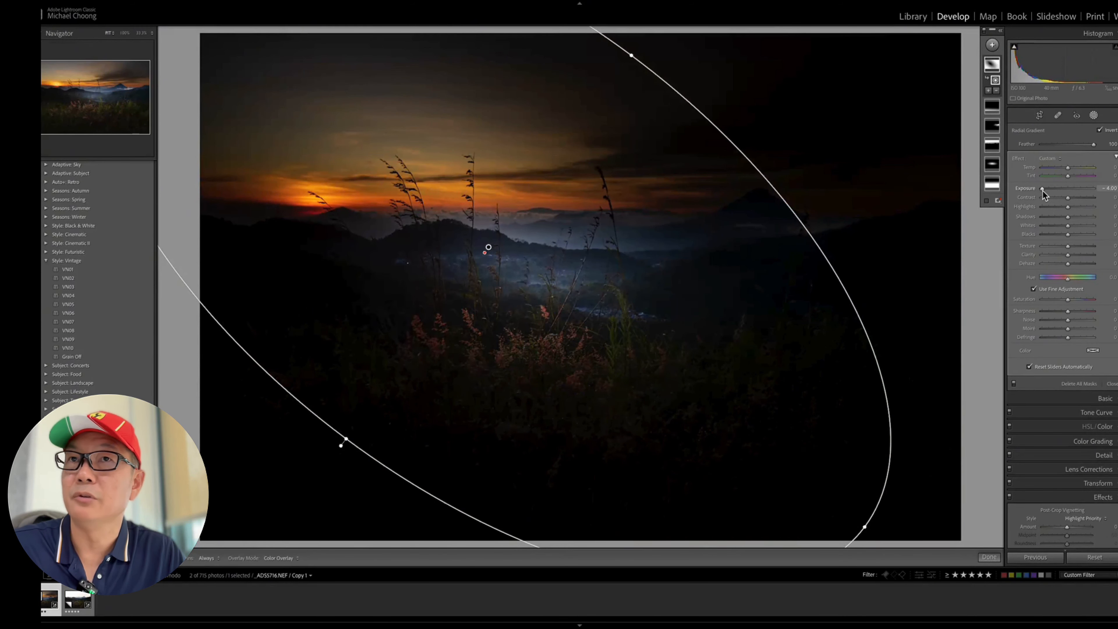
left_click_drag(1045, 191, 1067, 193)
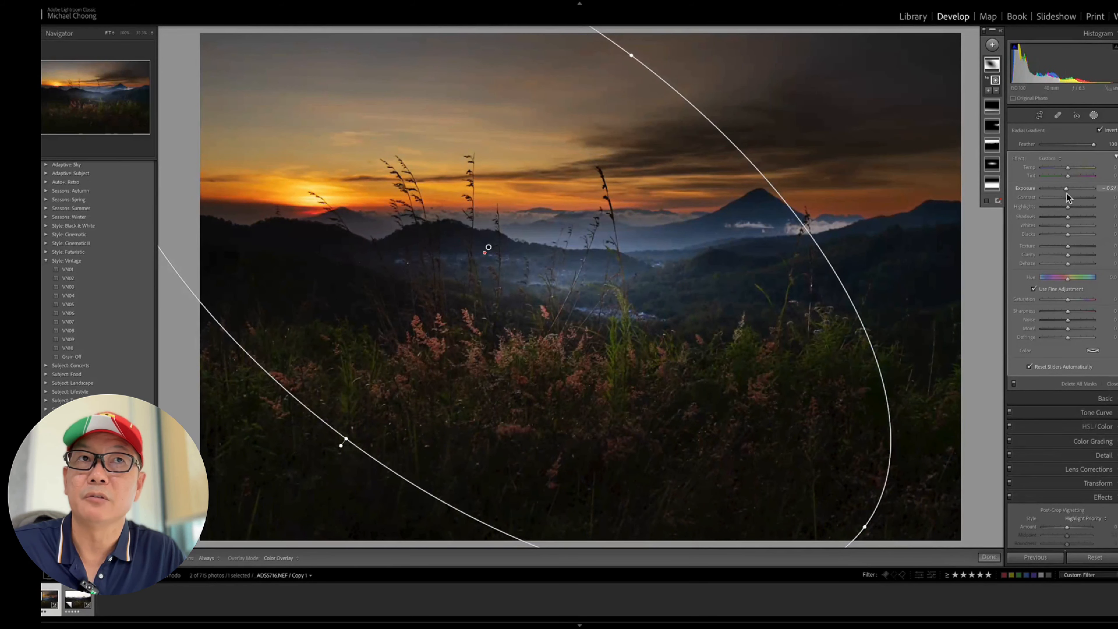
left_click_drag(1065, 191, 1065, 193)
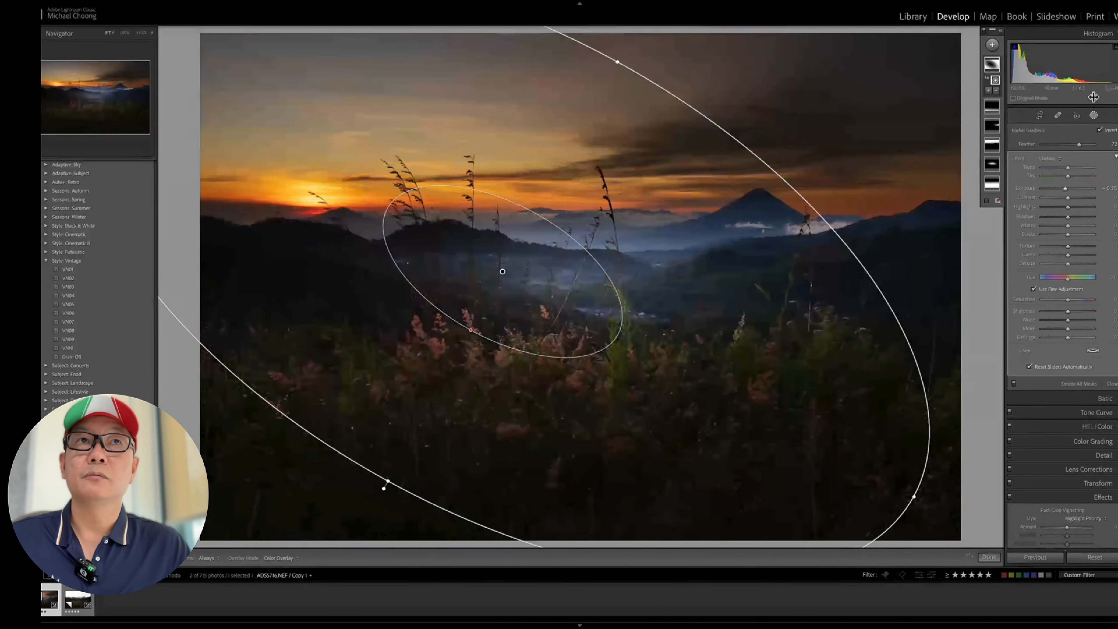
left_click(1094, 115)
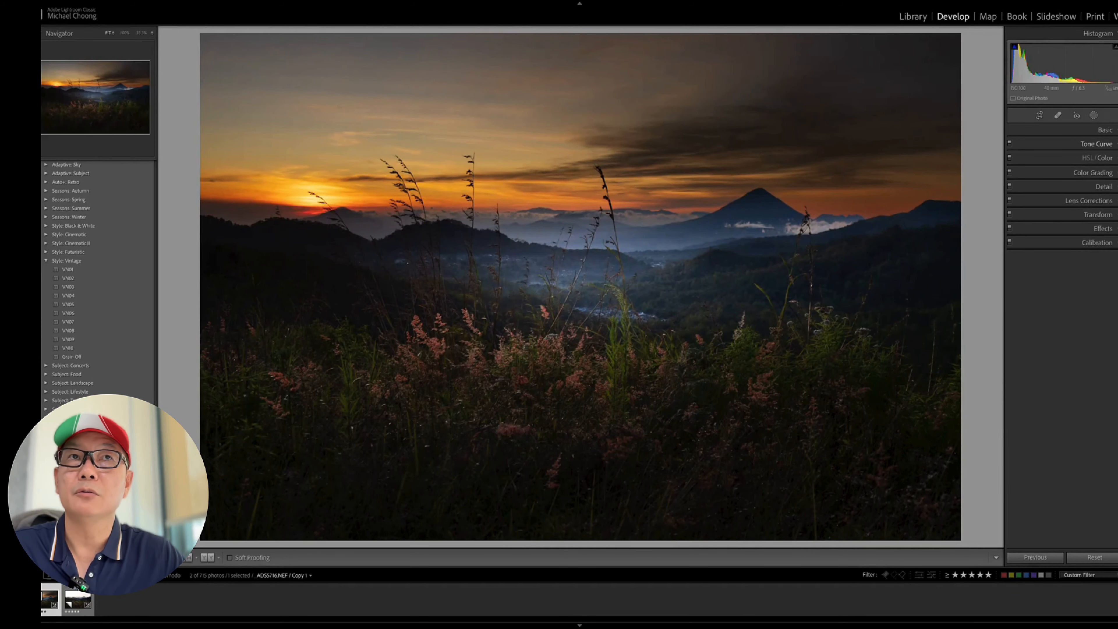
Shape a gentle tone curve with a lower point anchoring the shadows and a highlight point at input 194, output 210
left_click(1106, 144)
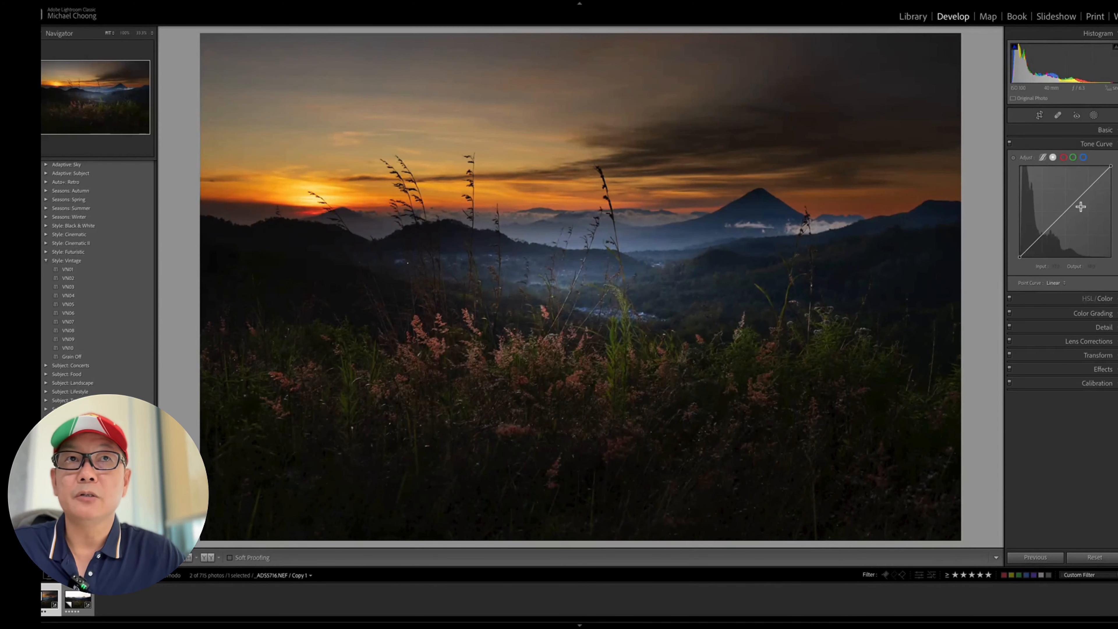
left_click(1081, 194)
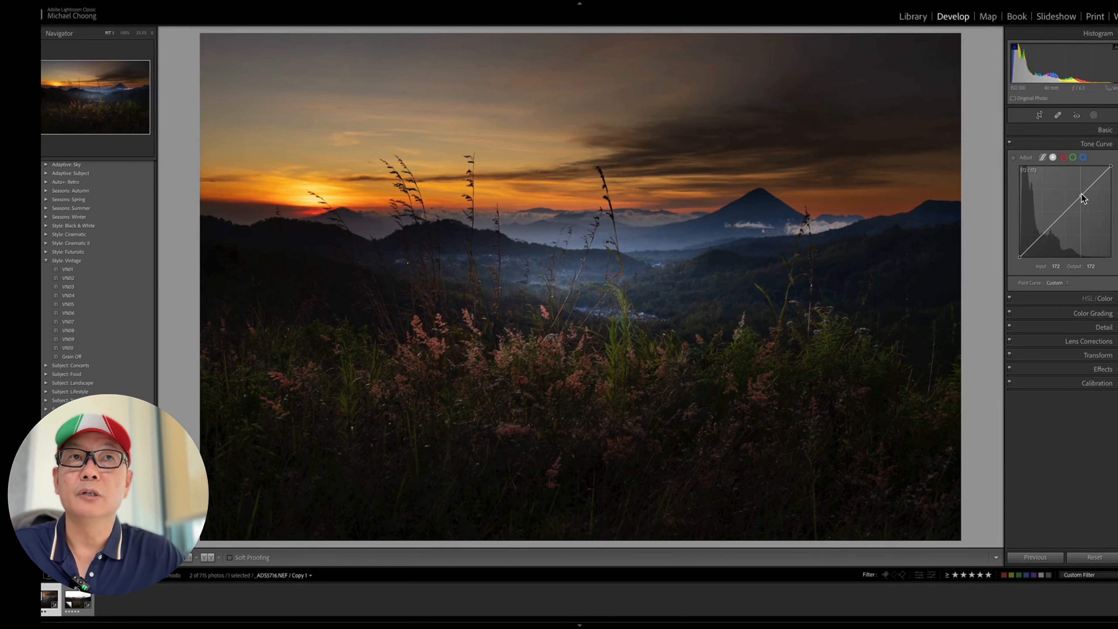
left_click_drag(1083, 199, 1085, 182)
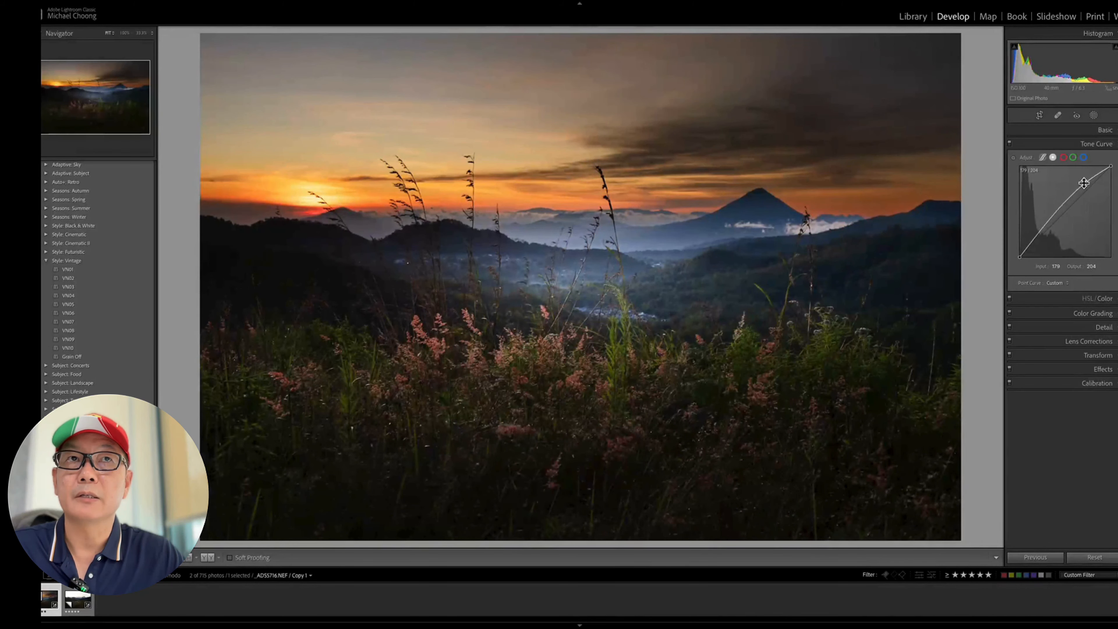
left_click_drag(1044, 227, 1048, 230)
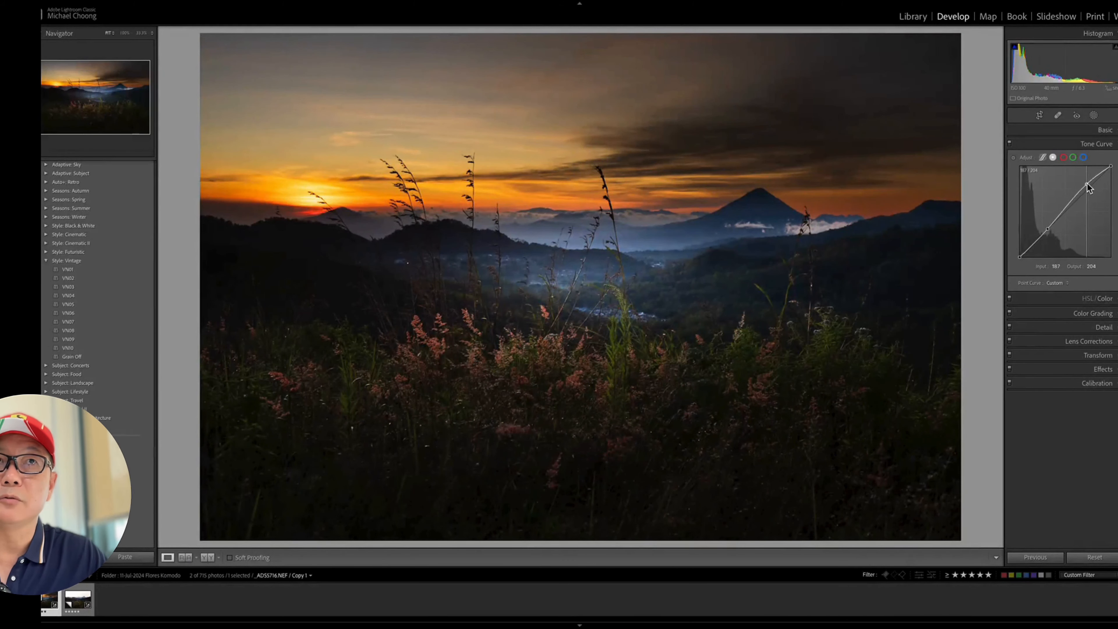
left_click_drag(1088, 188, 1090, 180)
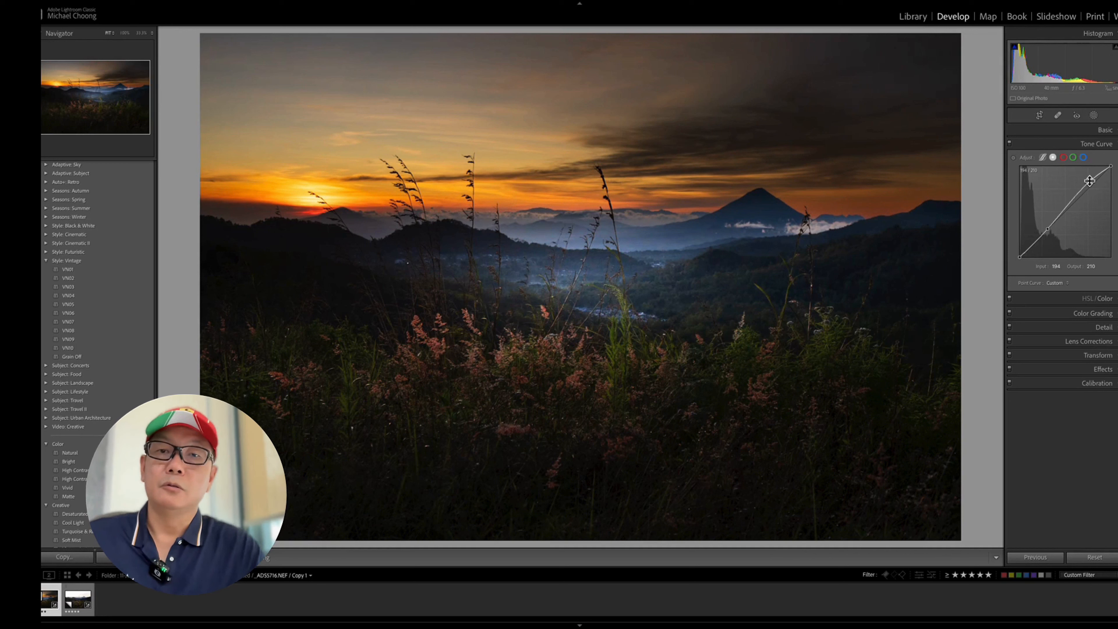